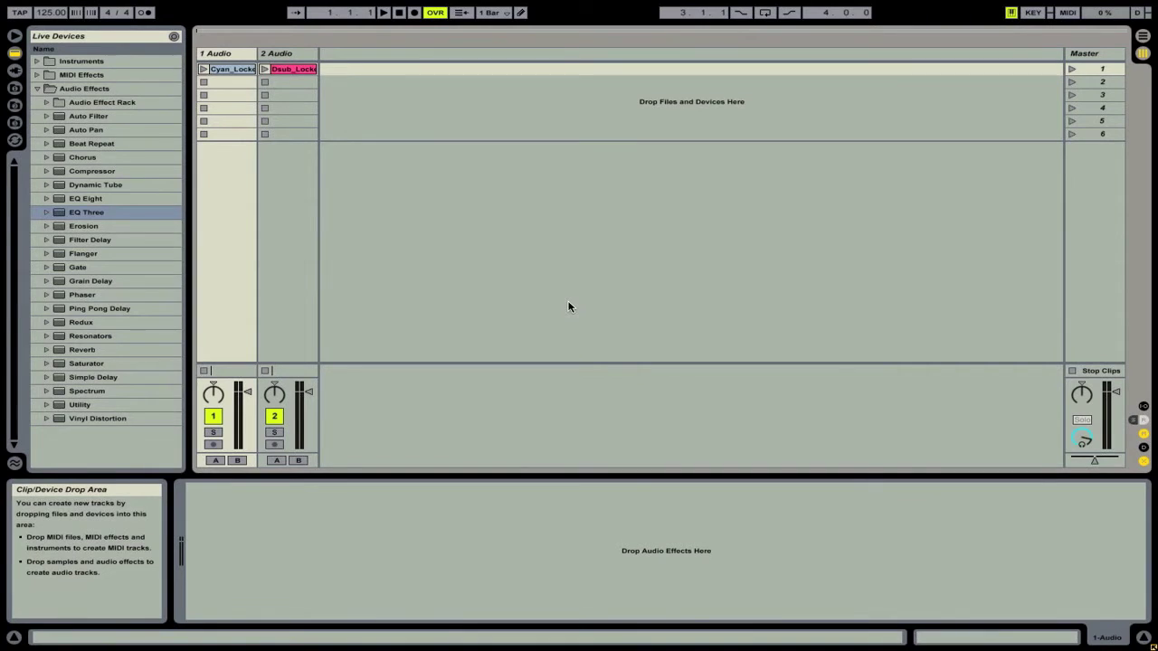
Step: Select the Cyan and Dsub clips and move them in Arrangement View to start together at bar 1
left_click(290, 68)
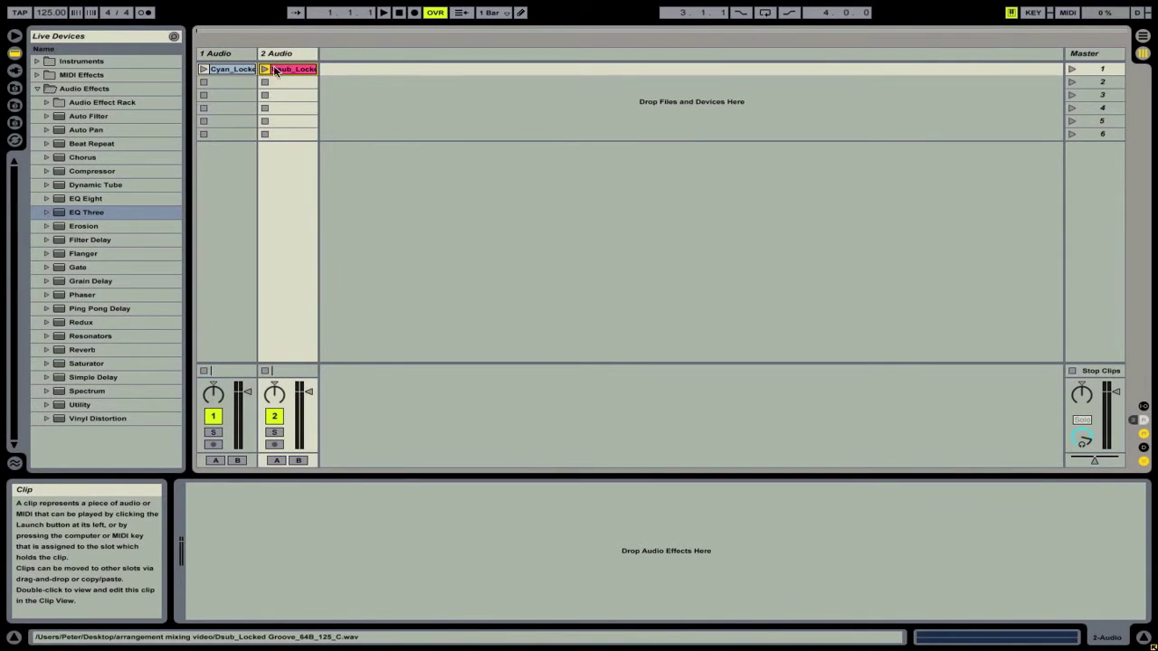
left_click(238, 72)
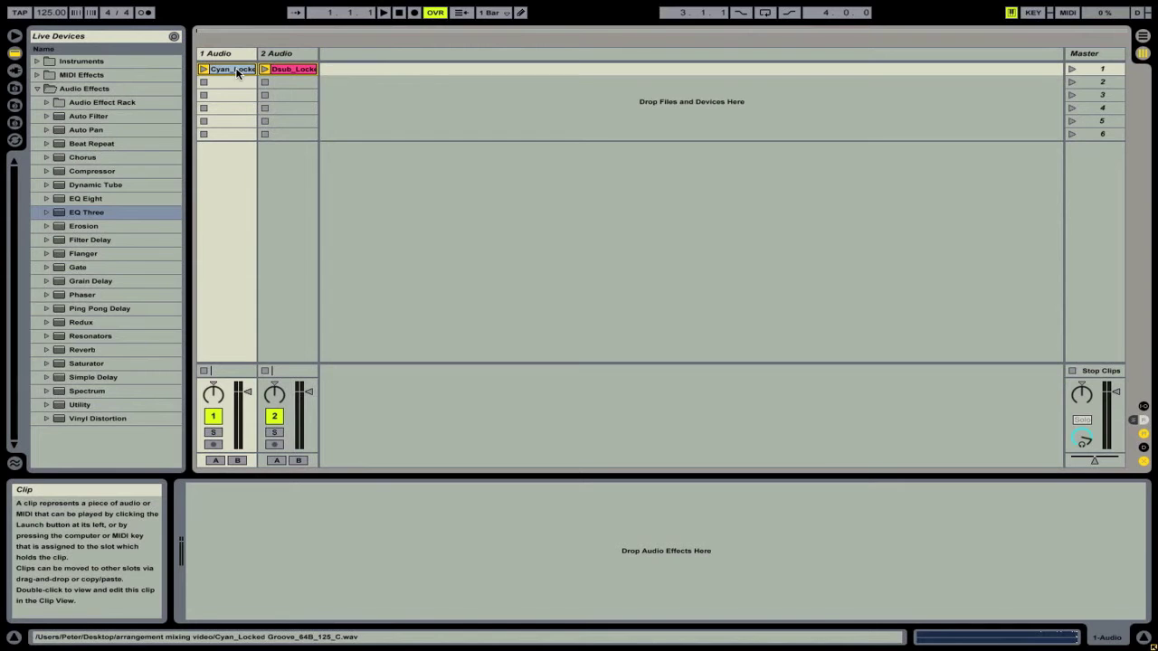
key("Tab")
left_click(233, 88)
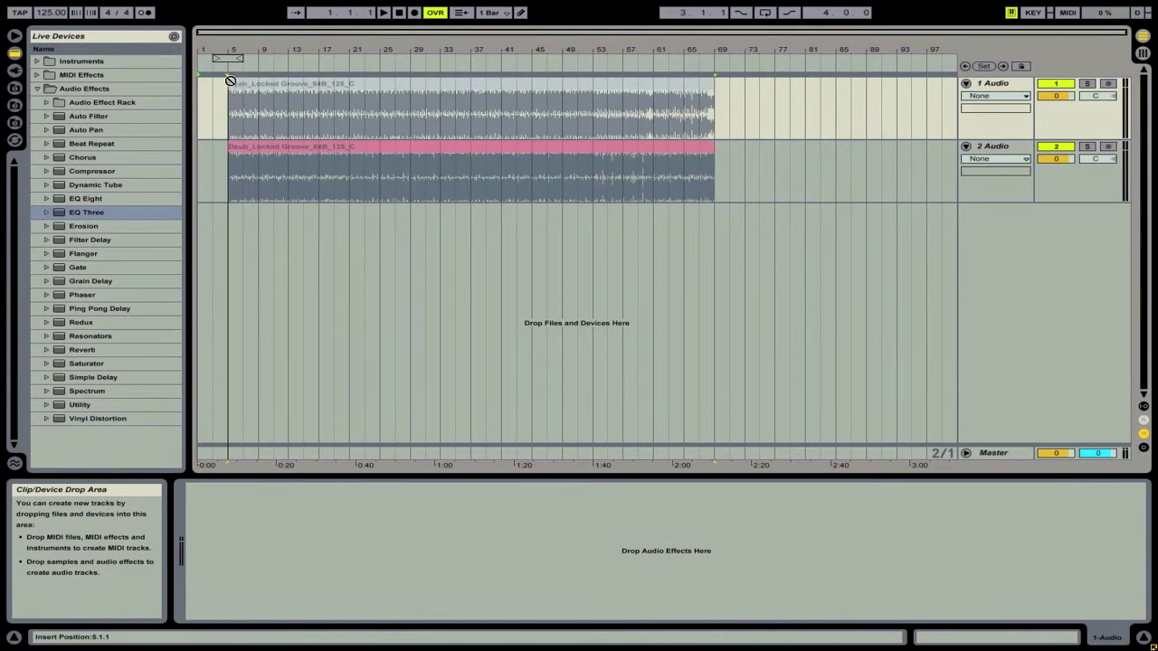
left_click_drag(233, 88, 204, 98)
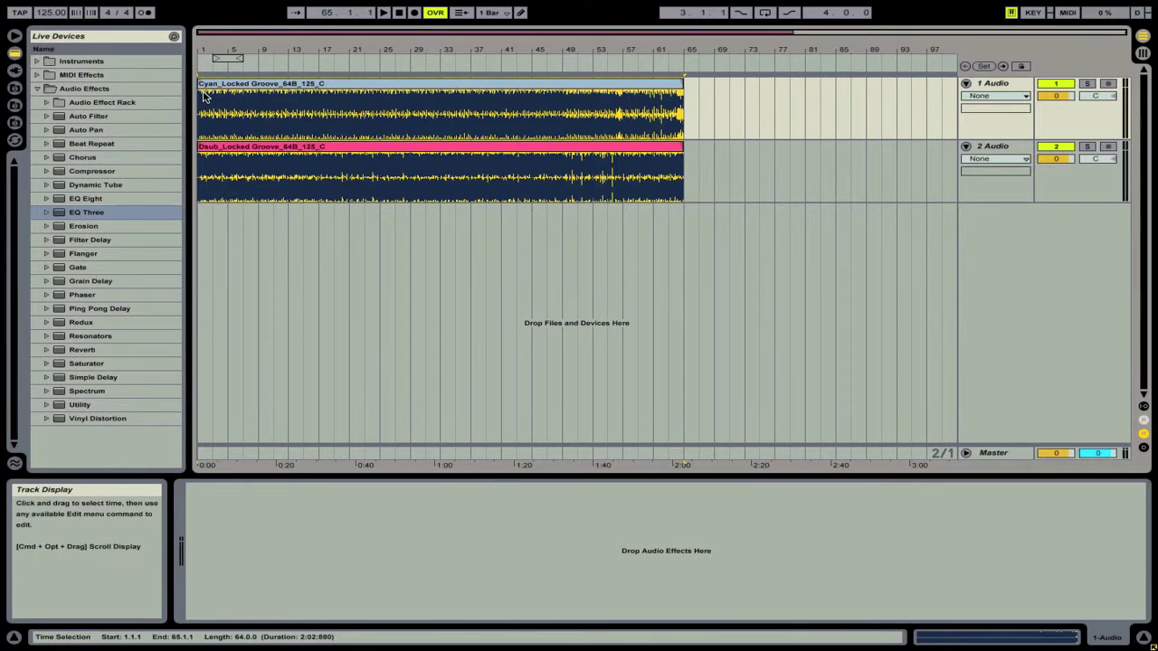
Step: Slide the Dsub clip right so it begins at bar 33
left_click(435, 213)
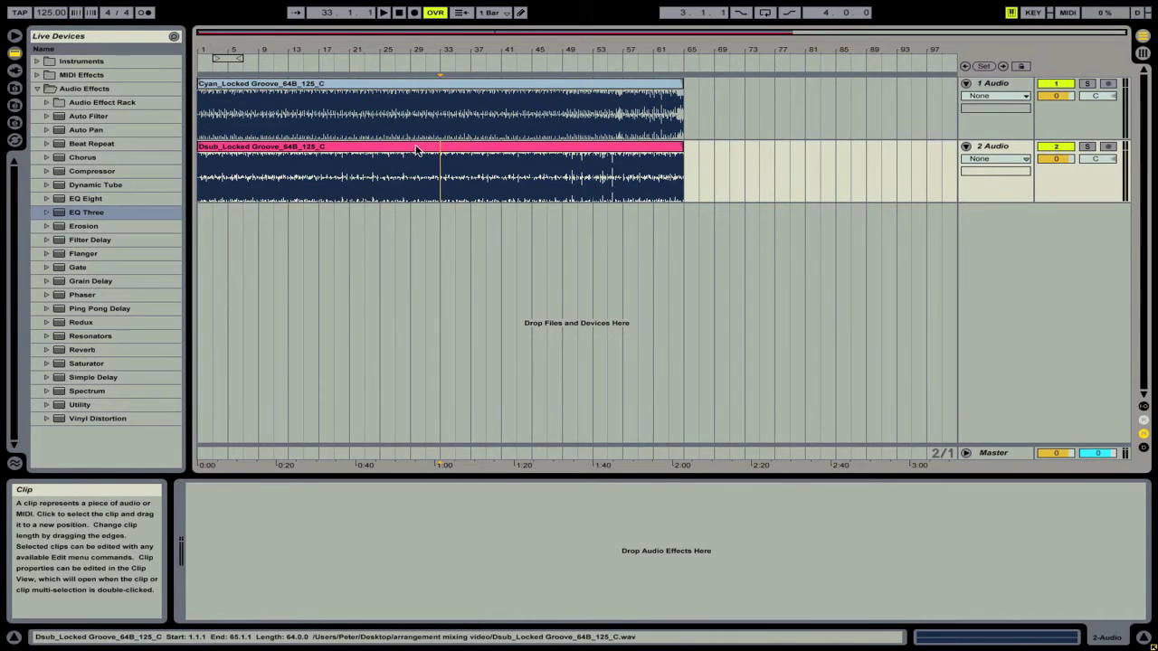
left_click_drag(418, 148, 660, 155)
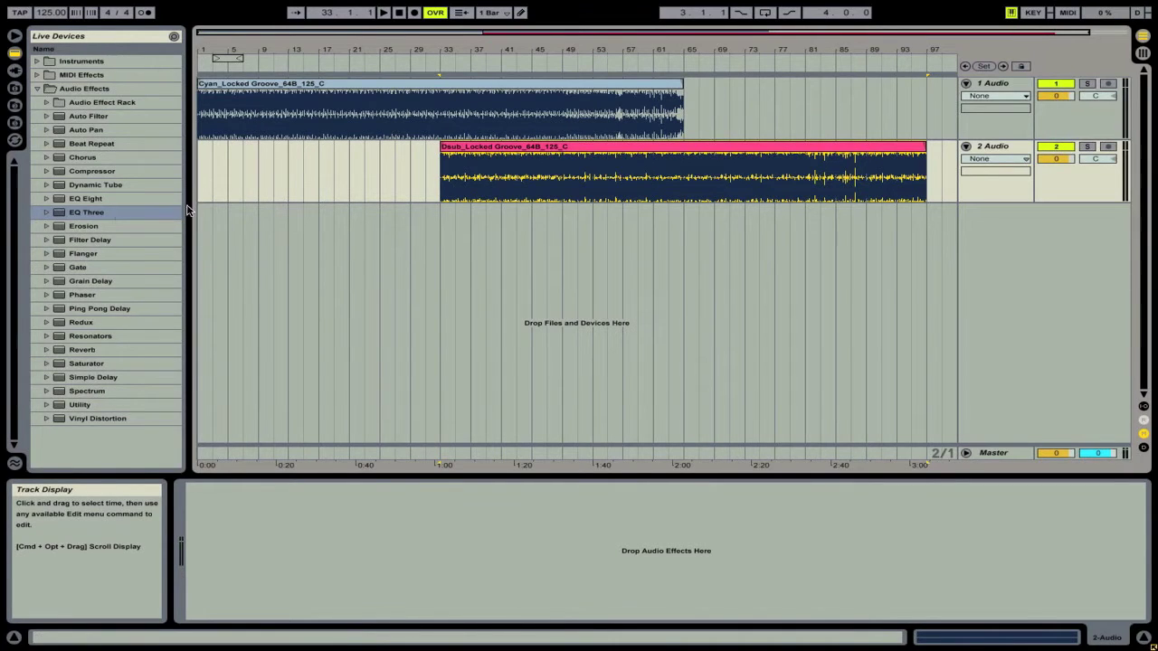
Step: Drop EQ Three from Audio Effects onto track 1, then select track 2
left_click(86, 214)
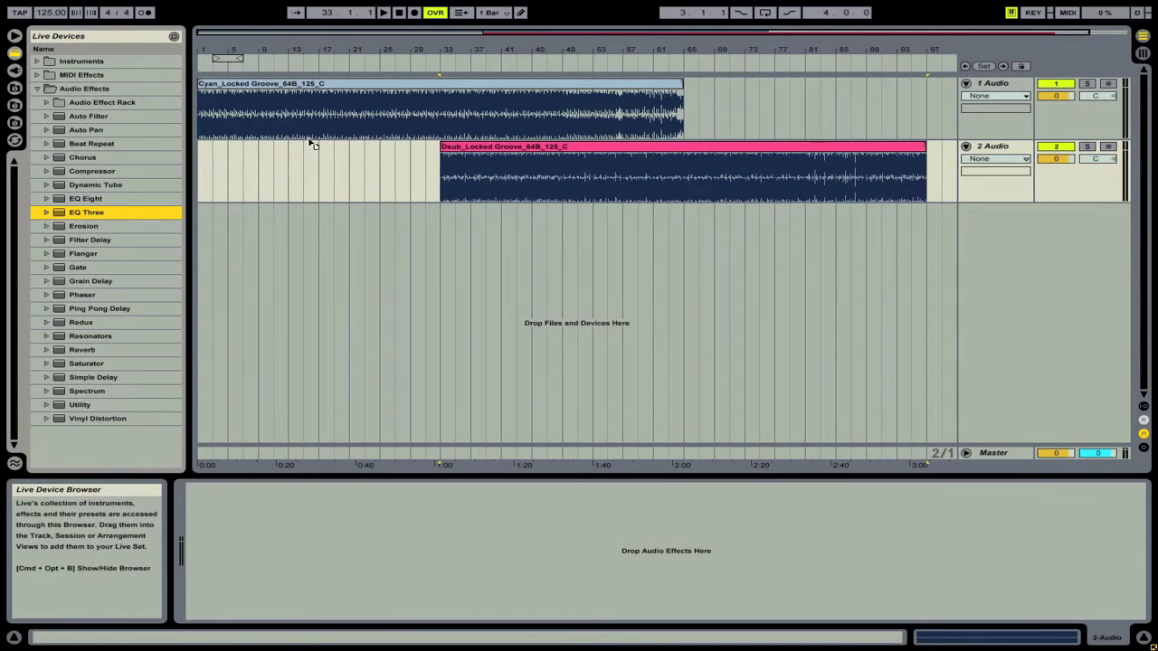
left_click_drag(301, 129, 301, 130)
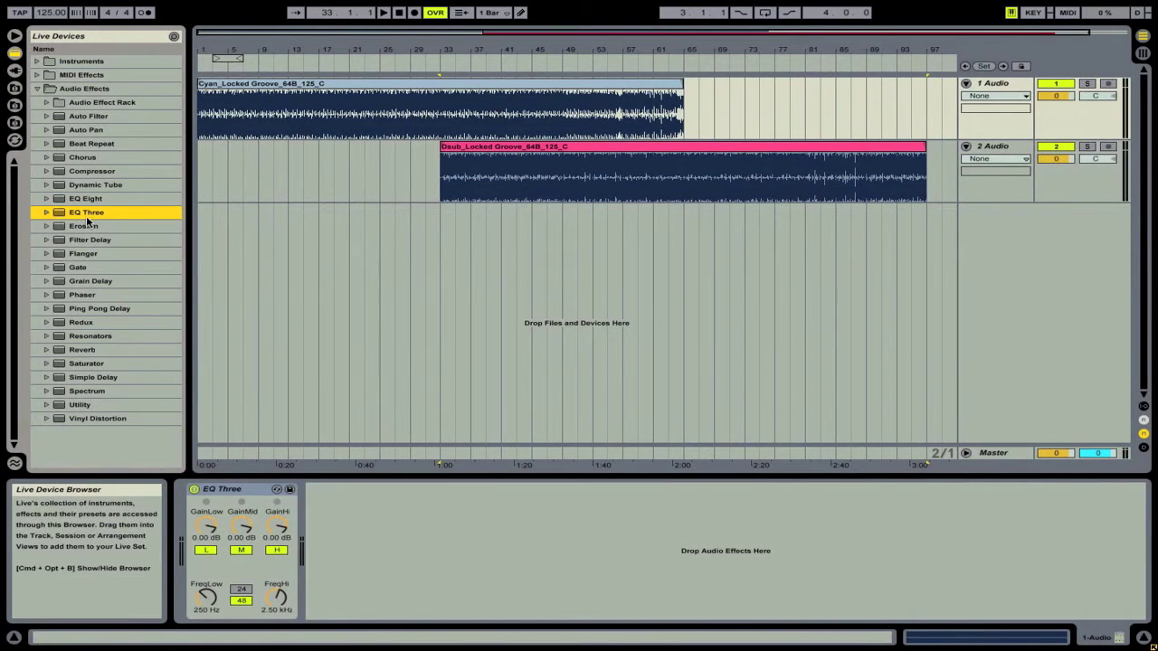
left_click(445, 179)
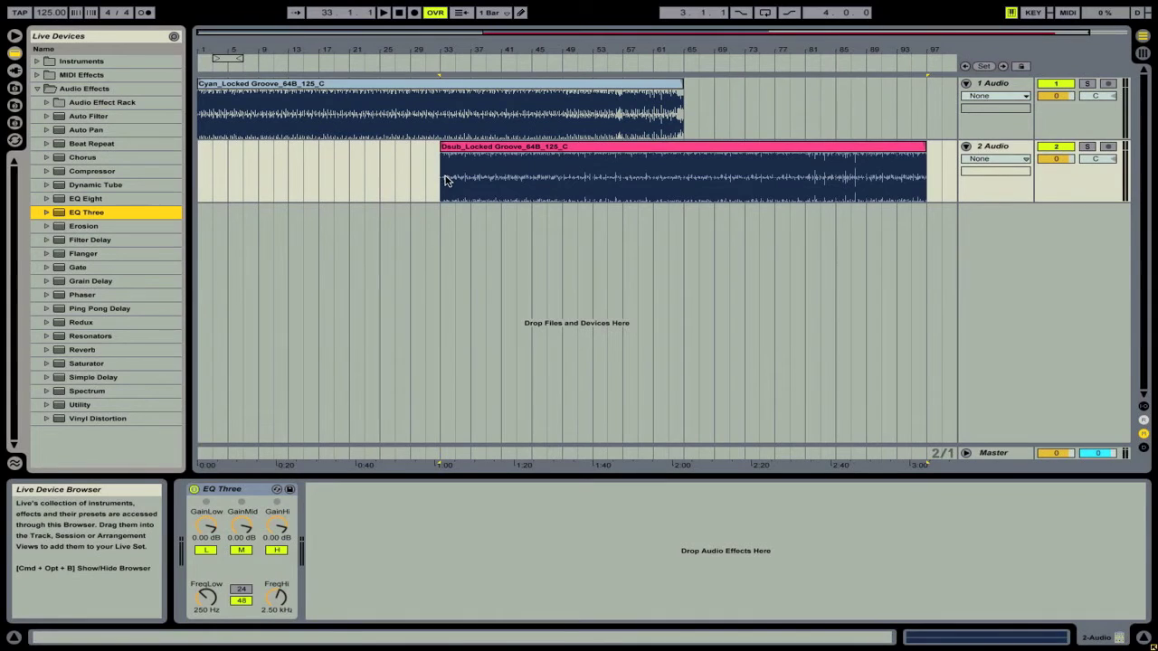
Step: Add an EQ Three GainLo automation lane to track 1
left_click(1012, 95)
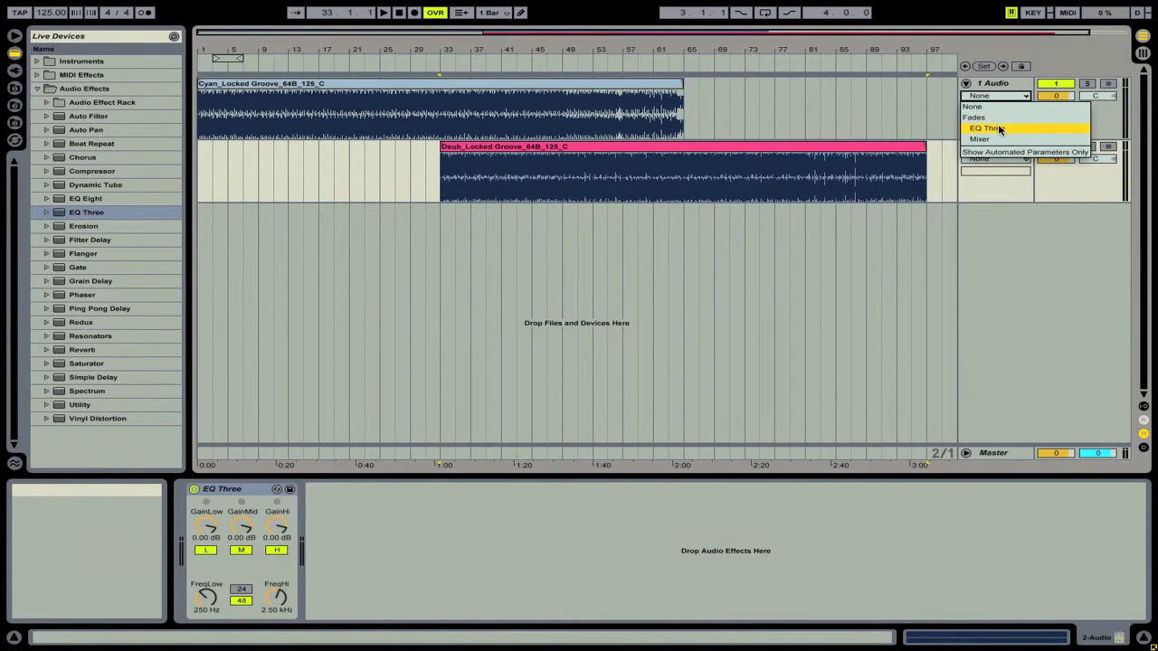
left_click(999, 130)
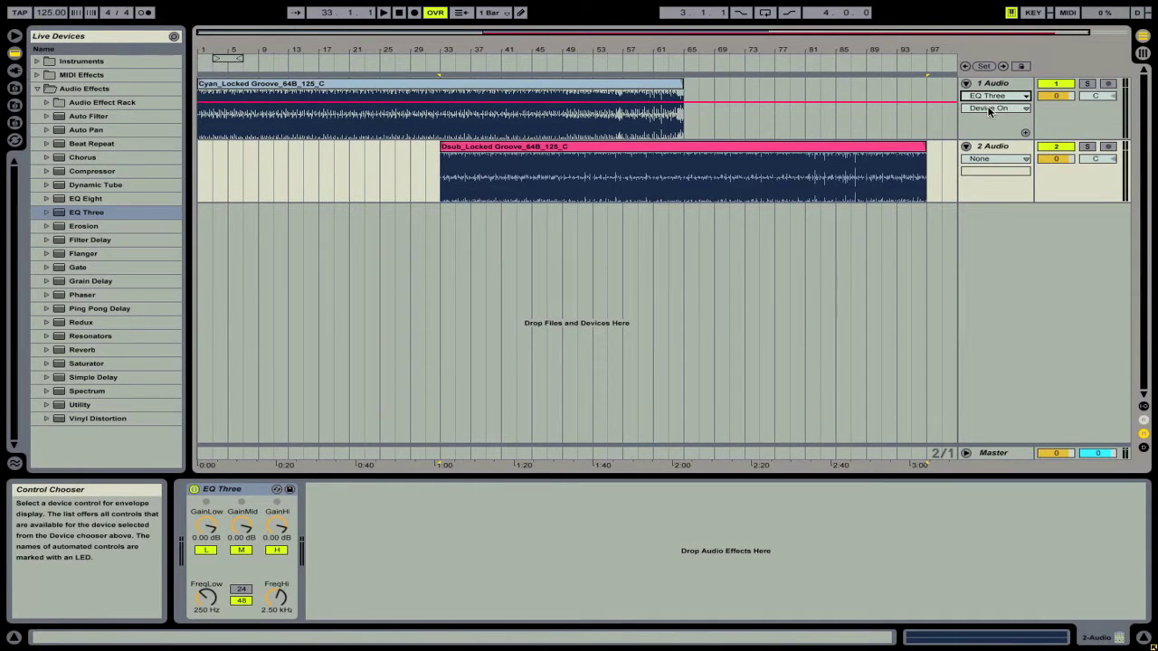
left_click(989, 109)
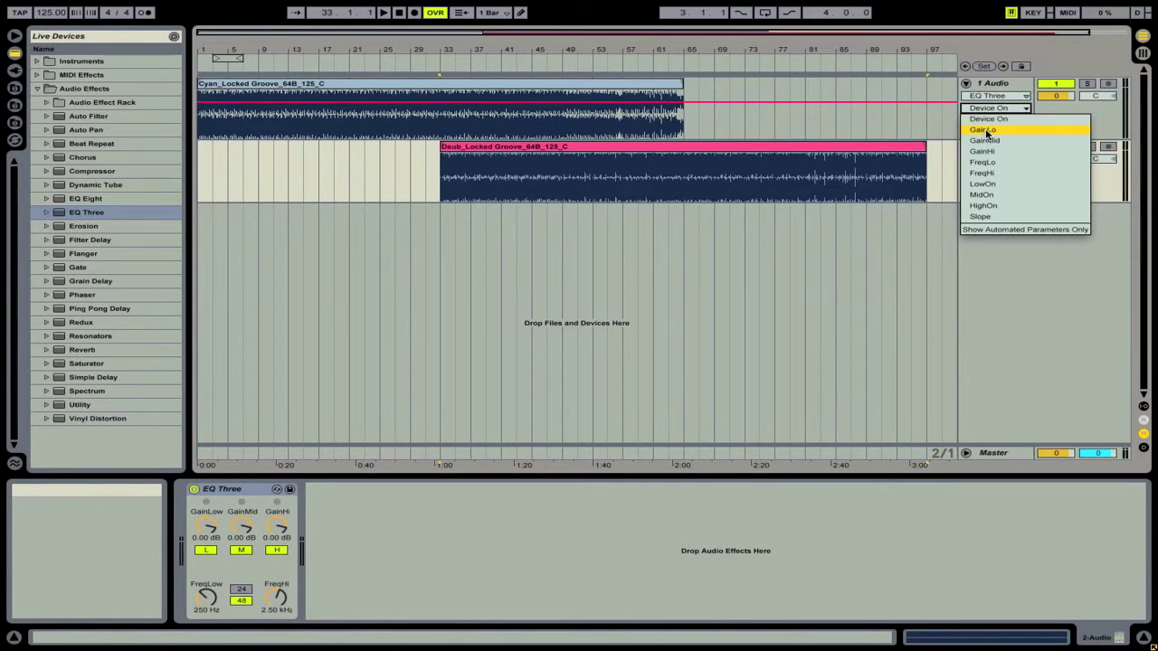
left_click(987, 130)
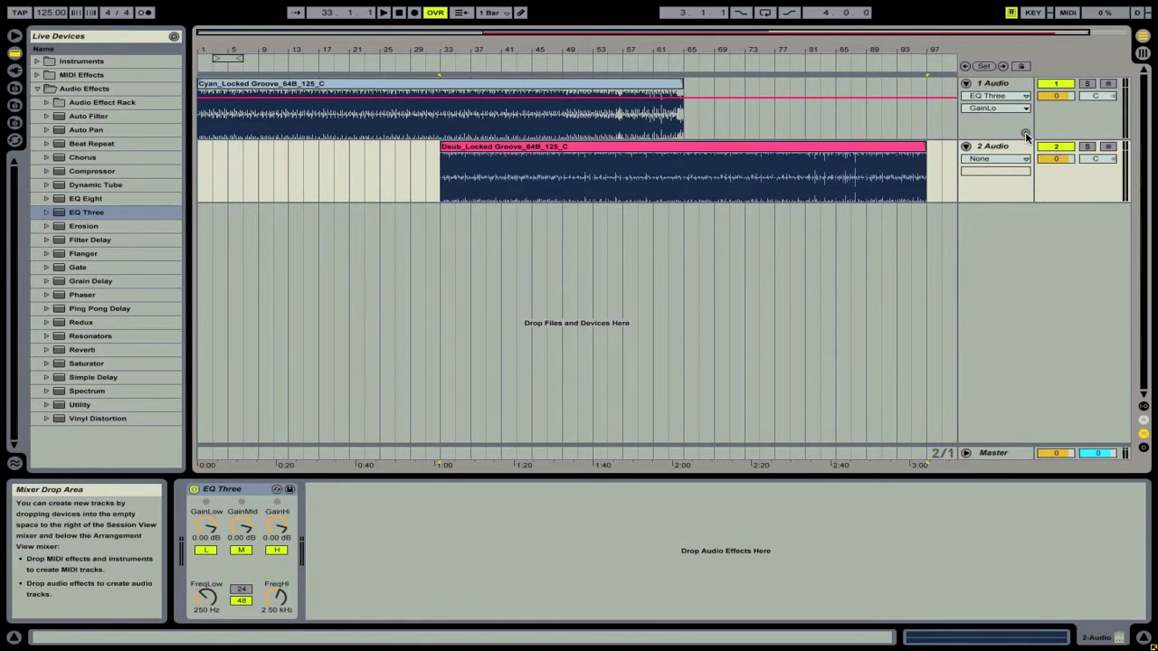
left_click(1026, 135)
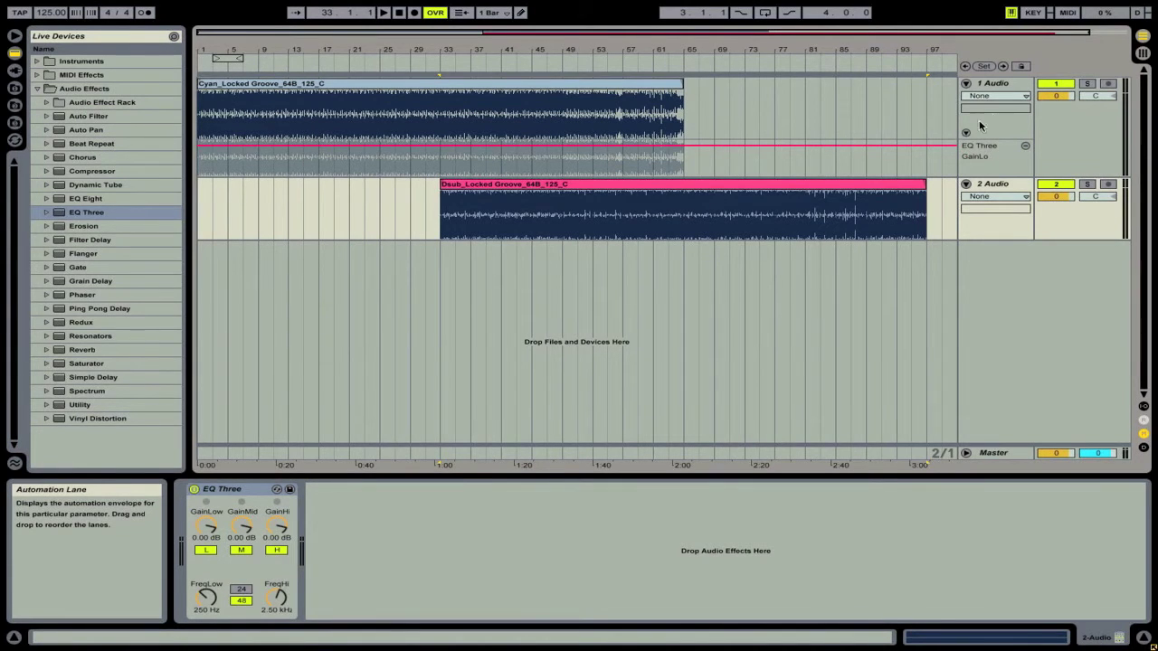
Step: Add an EQ Three GainMid automation lane to track 1
left_click(995, 95)
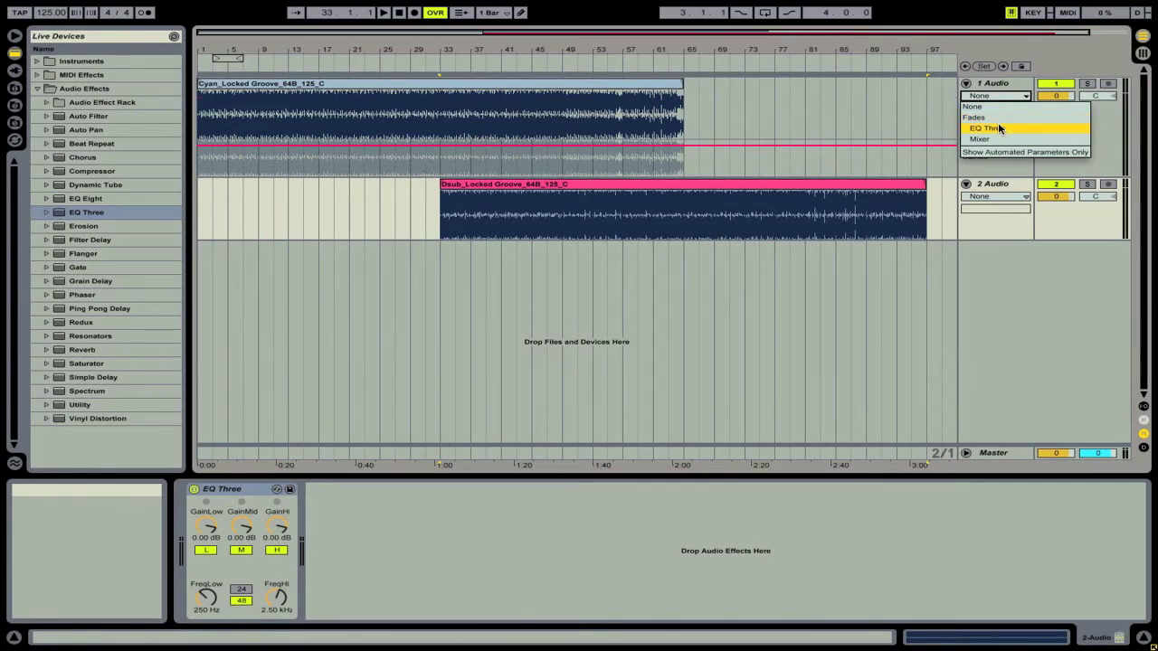
left_click(990, 127)
left_click(997, 107)
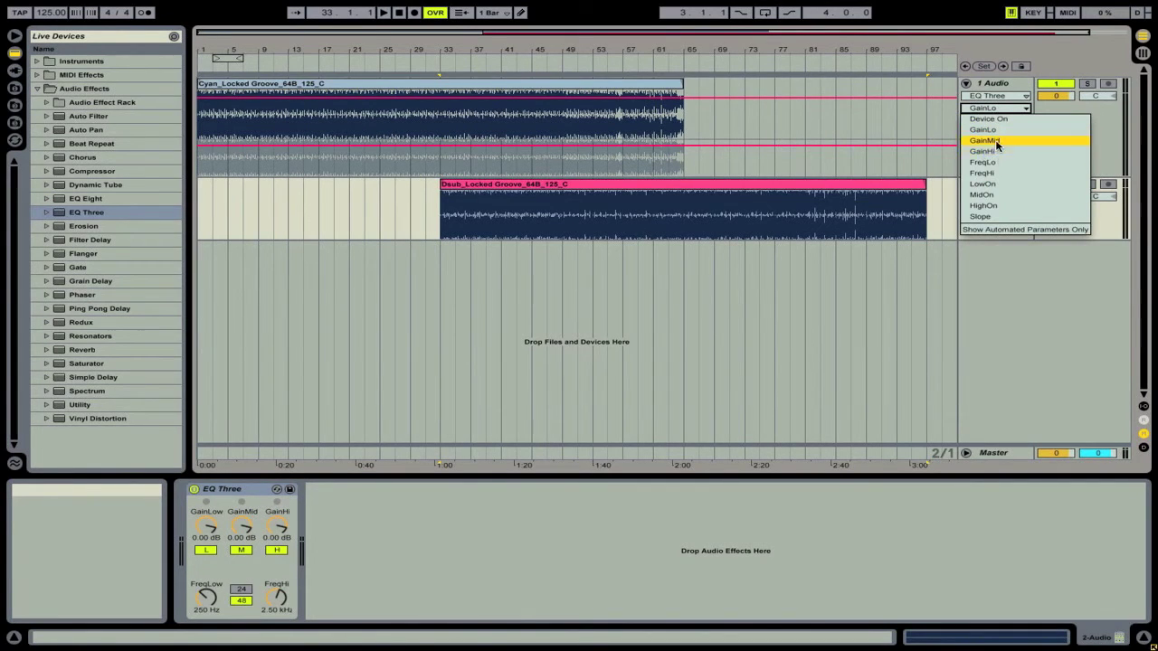
left_click(995, 141)
left_click(1028, 138)
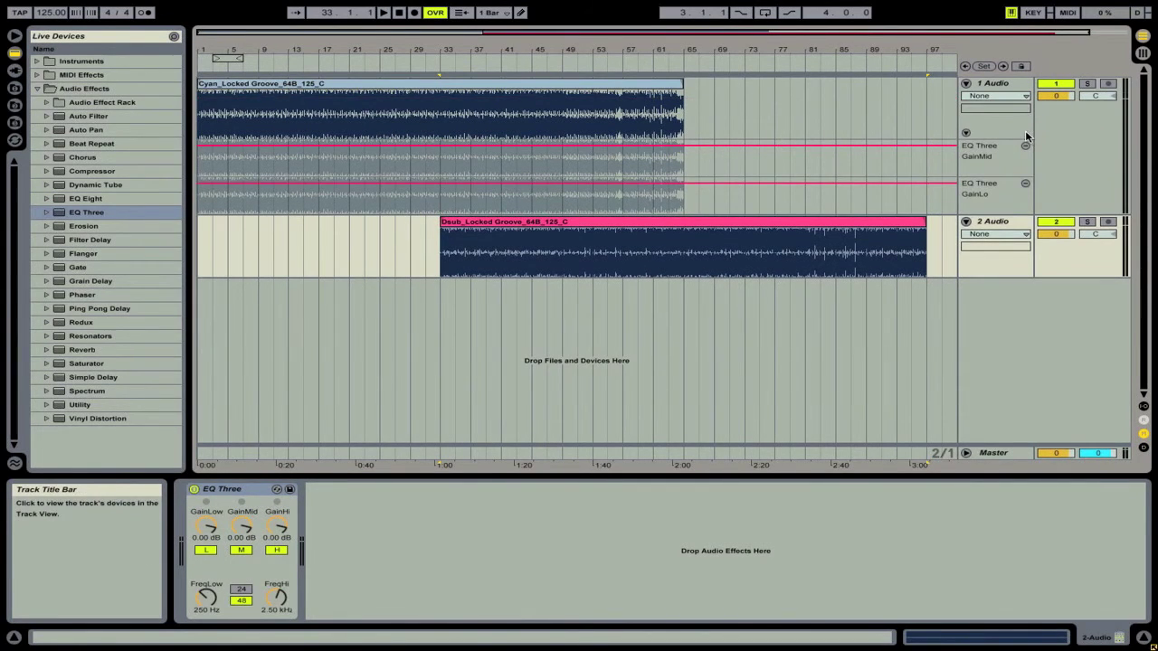
Step: Add a Mixer Track Volume automation lane to track 1
left_click(1014, 95)
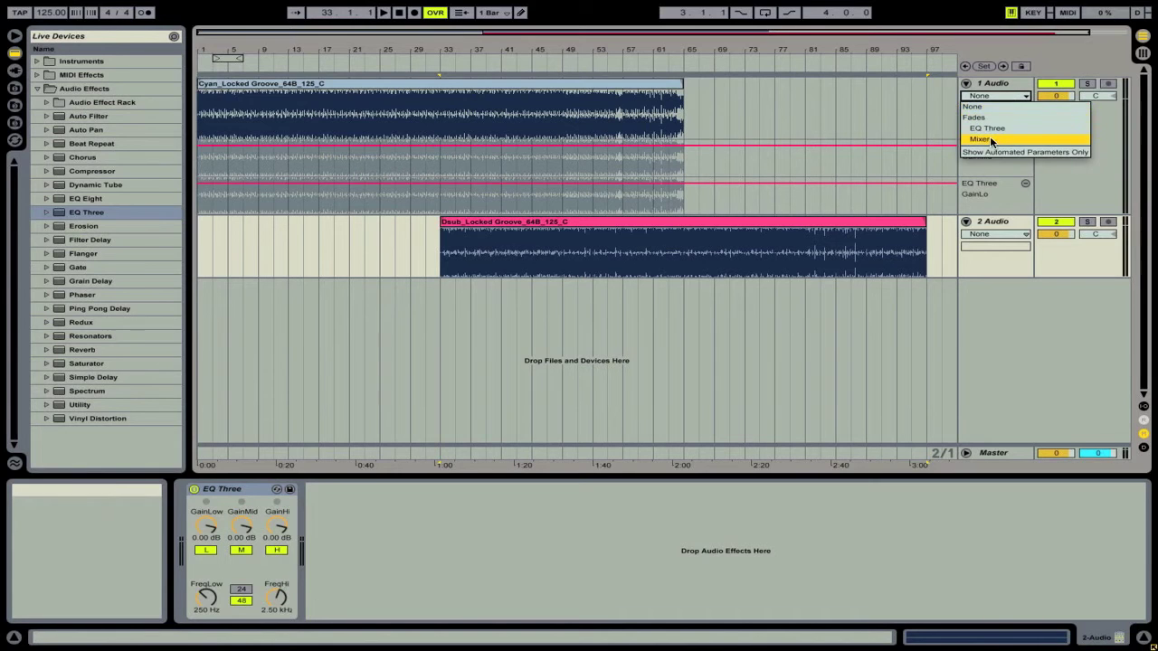
left_click(982, 139)
left_click(1002, 114)
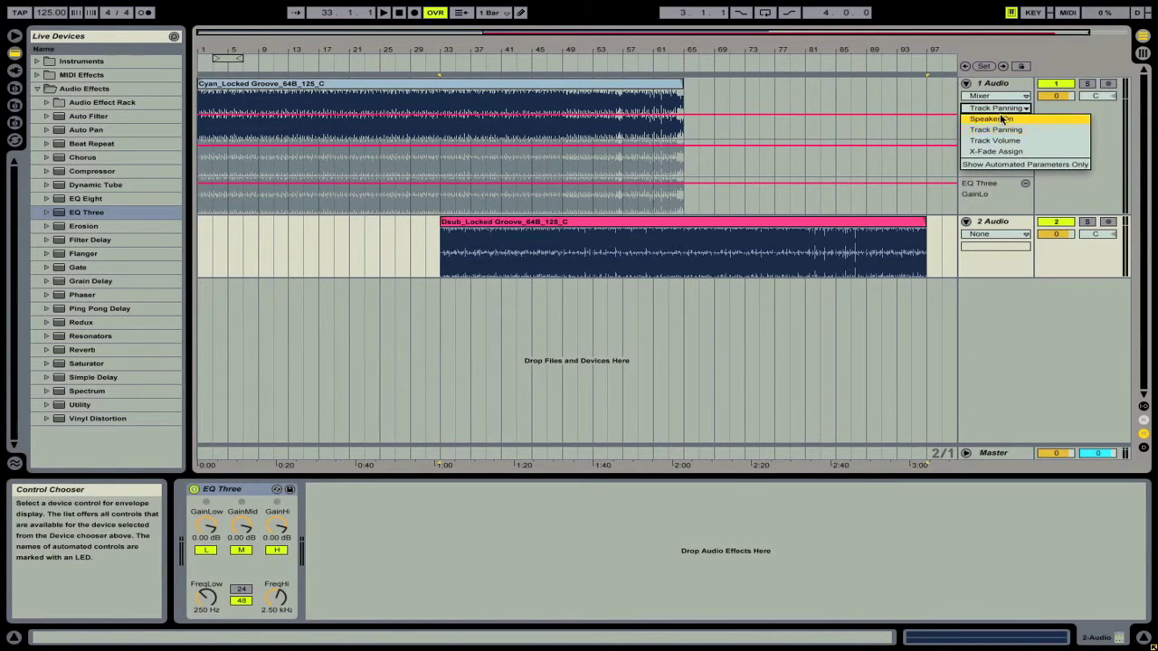
left_click(991, 137)
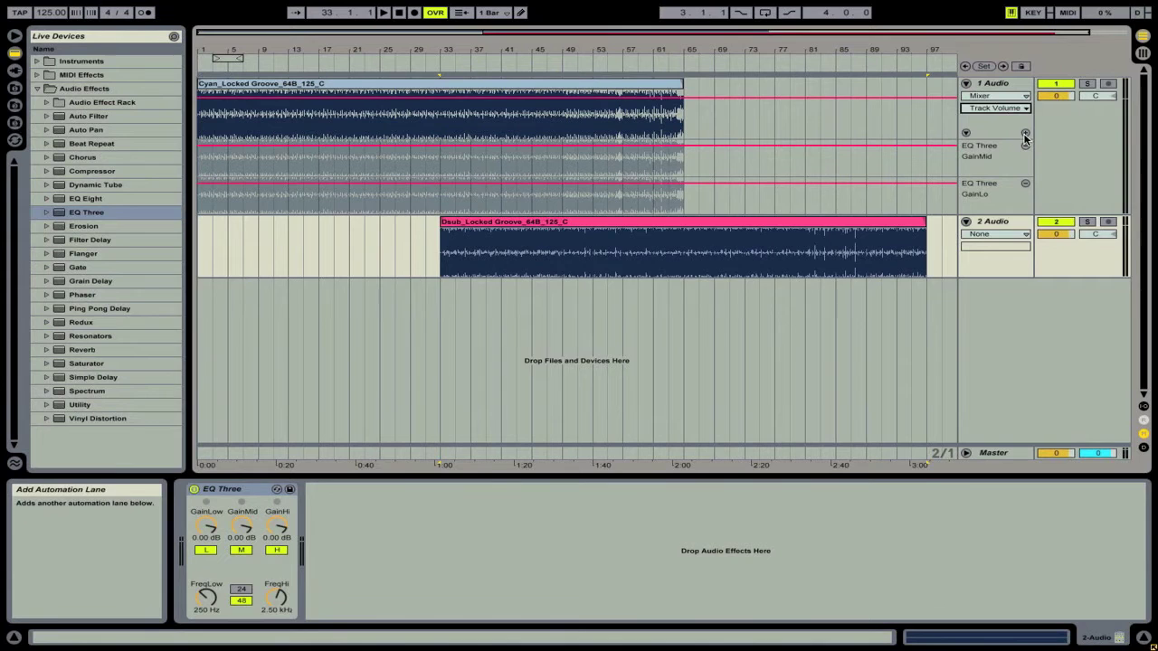
left_click(1025, 134)
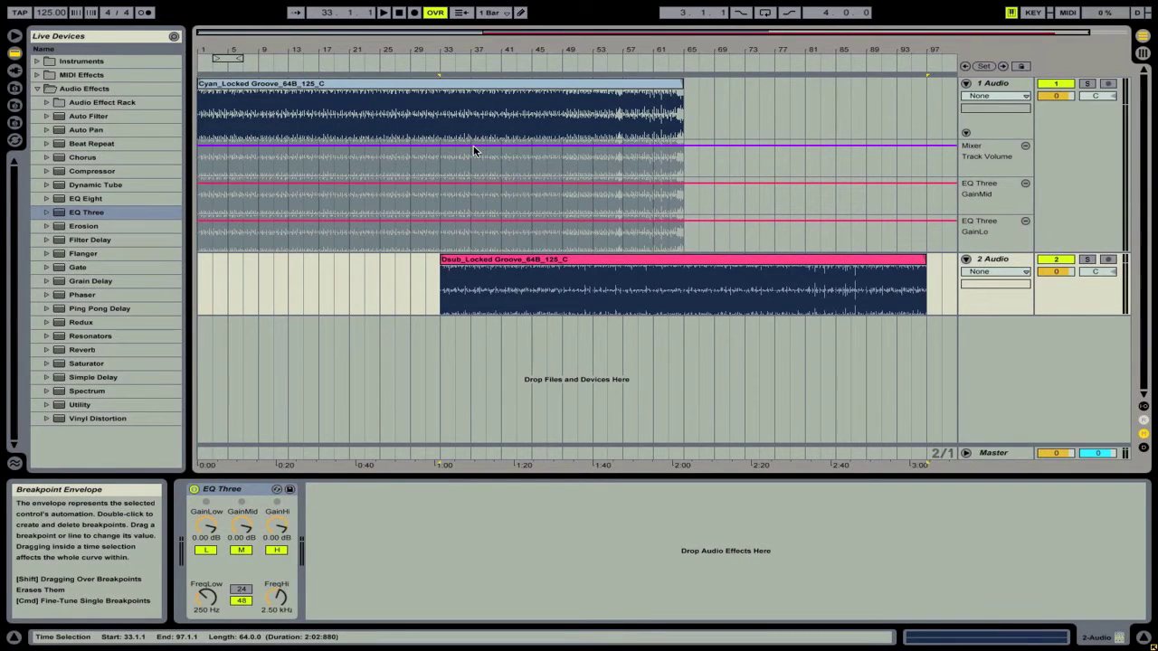
Step: Add an EQ Three GainMid automation lane to track 2
left_click(995, 271)
left_click(986, 303)
left_click(995, 283)
left_click(1010, 314)
left_click(1025, 314)
Step: Add an EQ Three GainLo automation lane to track 2
left_click(995, 272)
left_click(986, 303)
left_click(995, 283)
left_click(983, 305)
left_click(1025, 314)
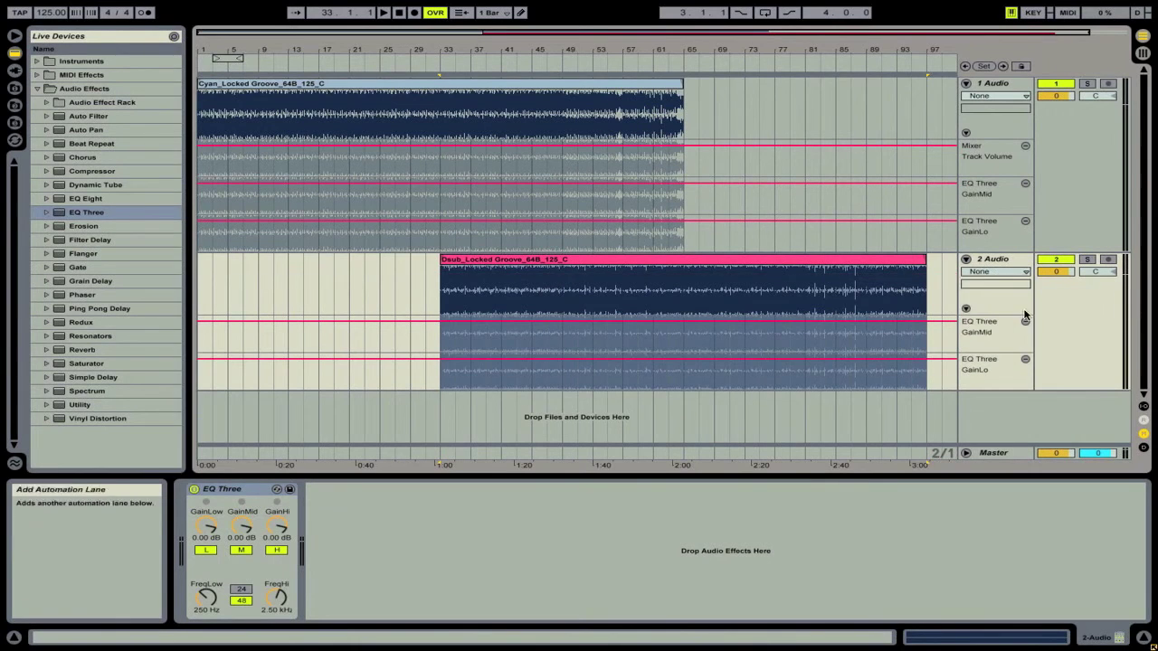
Step: Add a Mixer Track Volume automation lane to track 2
left_click(995, 271)
left_click(986, 291)
left_click(995, 283)
left_click(986, 316)
left_click(1025, 314)
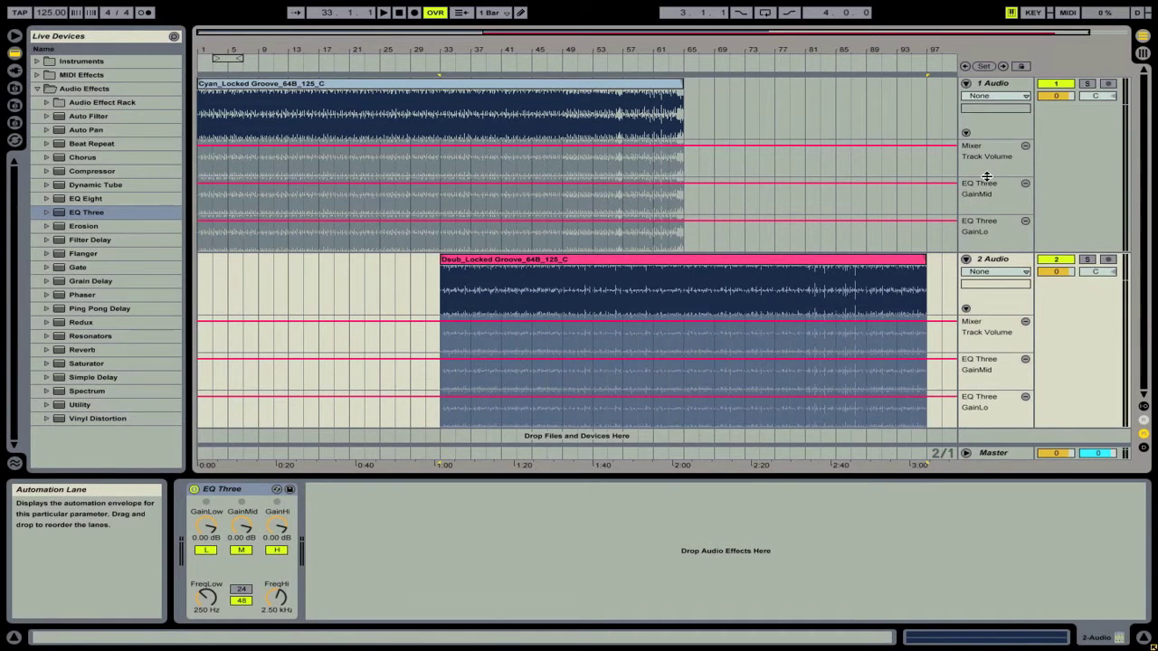
Step: Shrink track 1's Track Volume, GainMid and GainLo lanes and track 2's GainMid and GainLo lanes
mouse_move(986, 176)
left_mouse_down()
mouse_move(986, 163)
mouse_move(987, 188)
left_mouse_up()
left_click_drag(986, 234, 986, 222)
mouse_move(992, 322)
left_mouse_down()
mouse_move(991, 310)
mouse_move(992, 334)
left_mouse_up()
left_click_drag(992, 366, 991, 353)
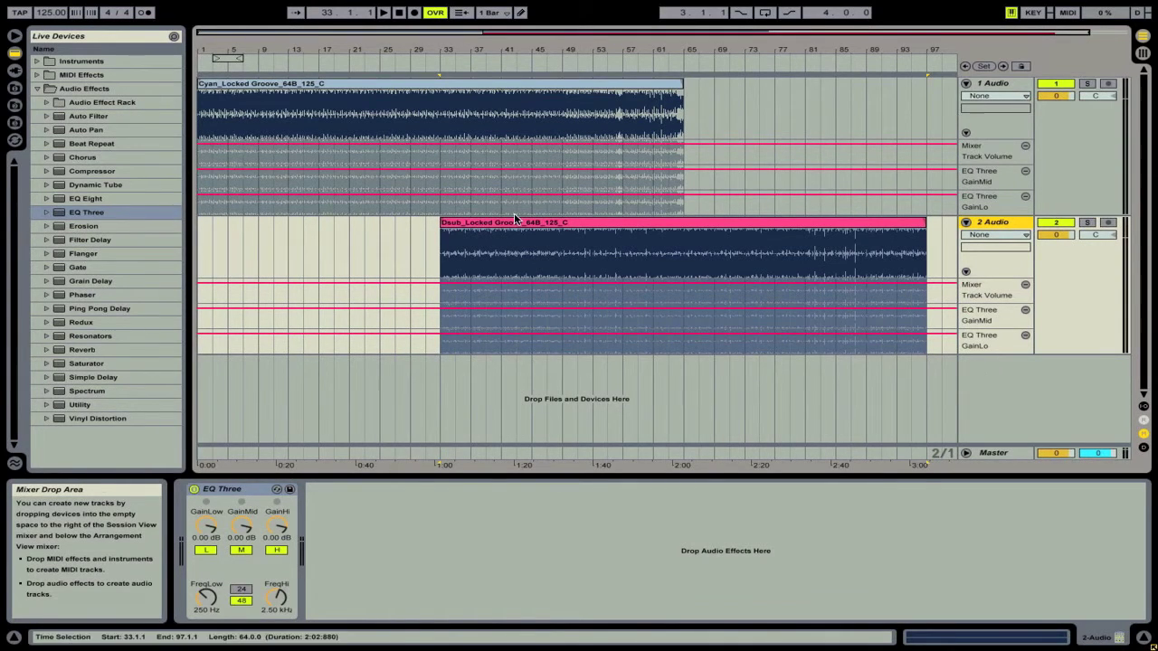
Step: Put a Compressor on the Master with makeup off, -15 dB threshold and 0.42 ms attack
left_click_drag(109, 172, 990, 456)
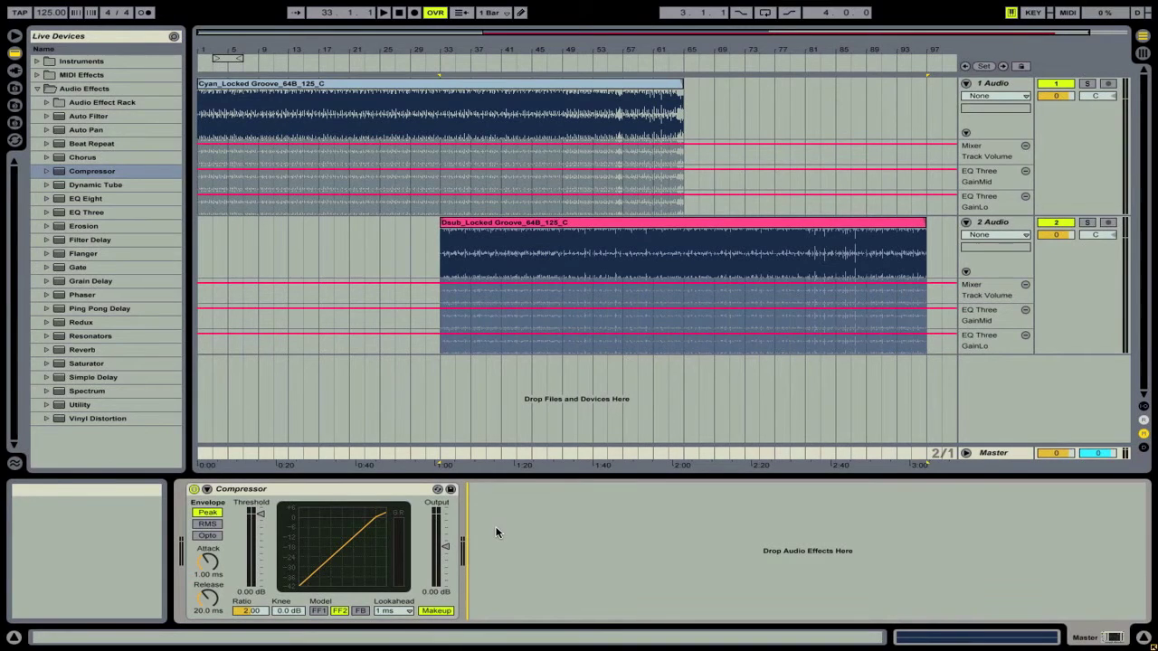
left_click(443, 613)
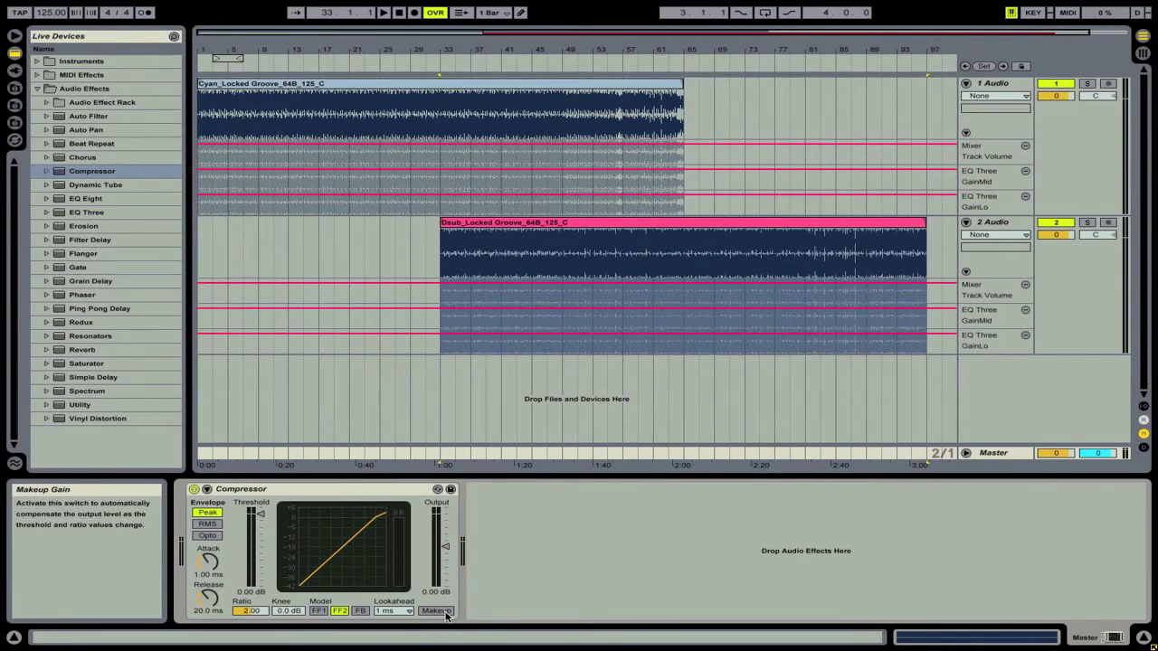
left_click(253, 593)
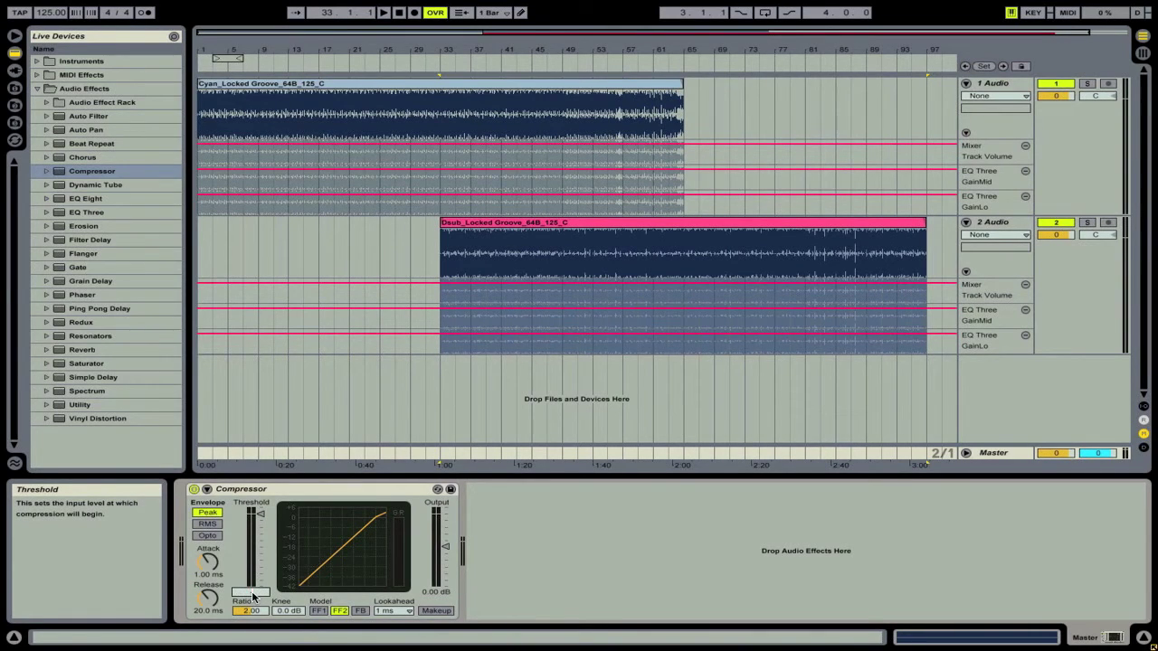
type("-15")
key("Return")
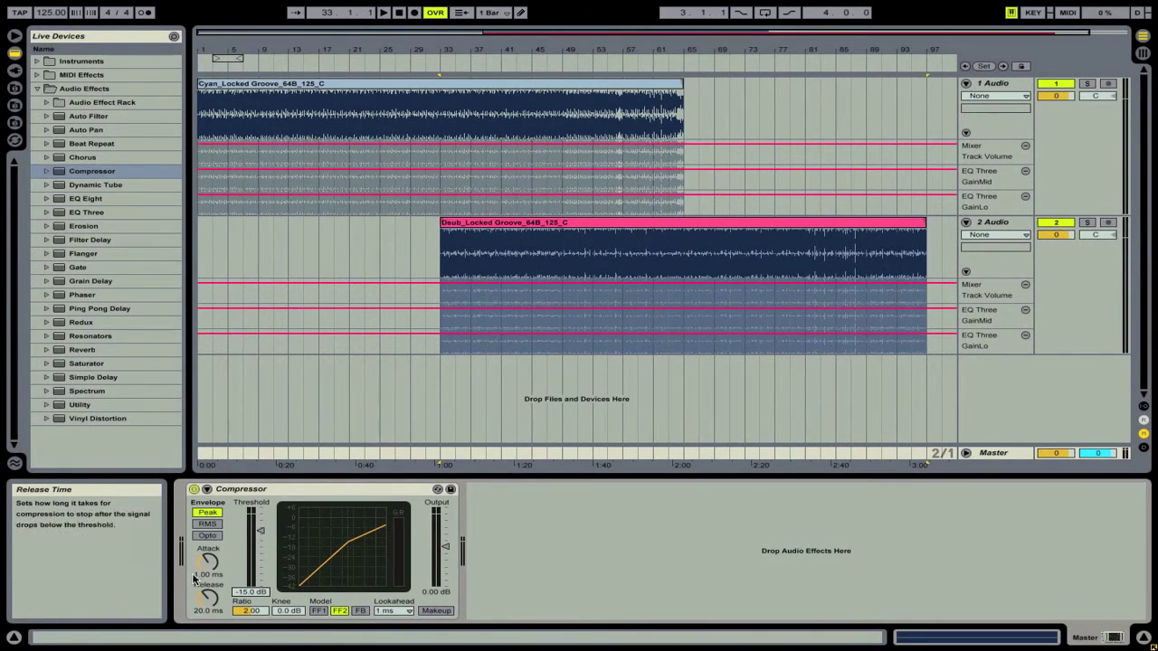
left_click_drag(207, 562, 207, 586)
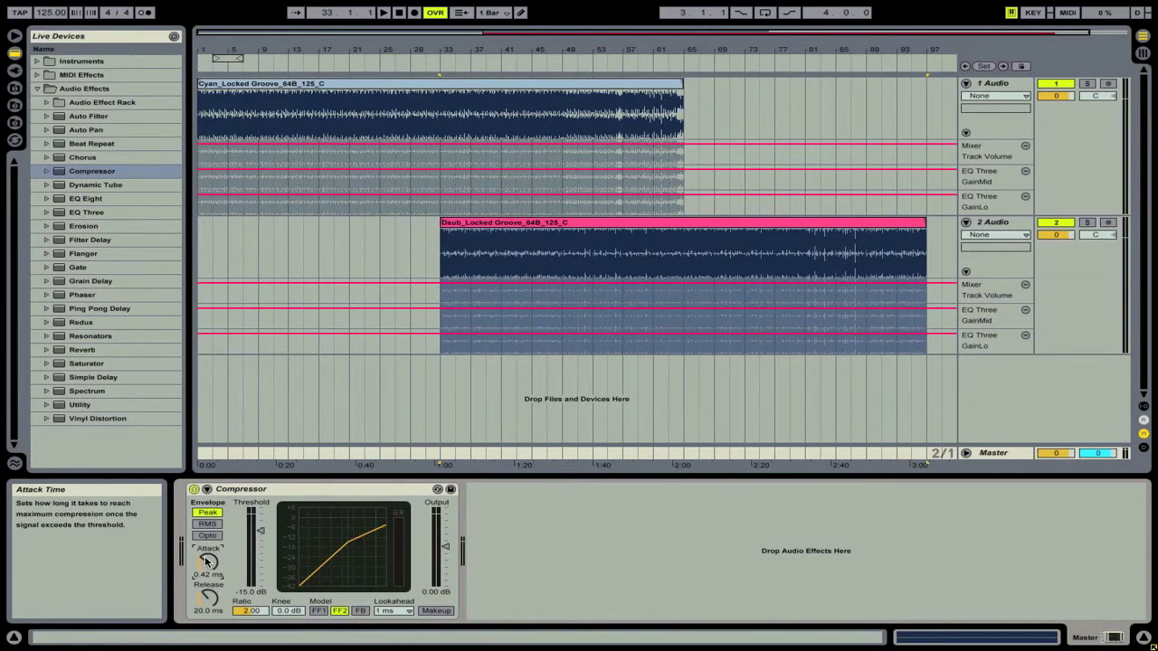
Step: Zoom the arrangement in on the clip overlap around bars 29 to 77
left_click(618, 398)
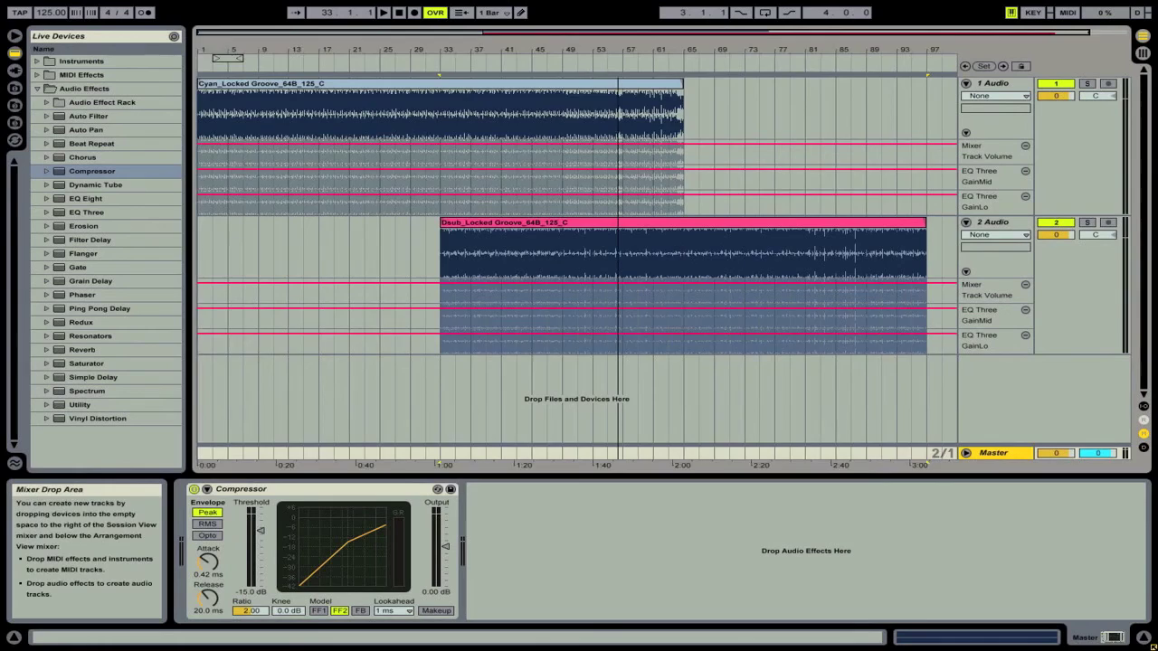
key("plus")
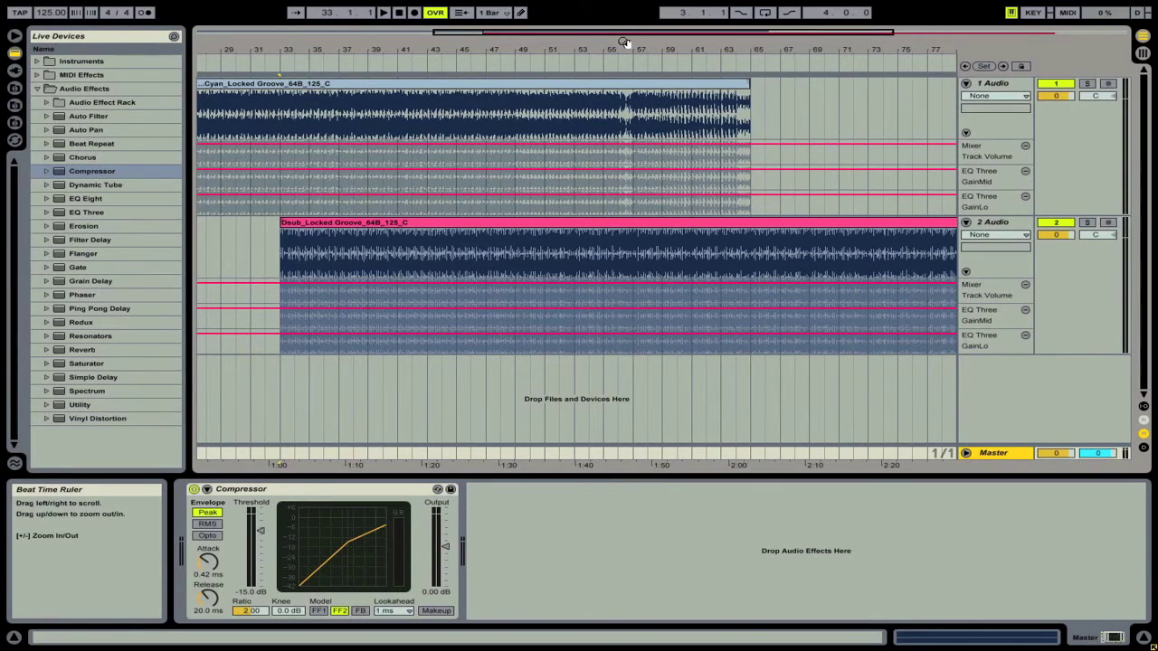
Step: In Draw Mode, pencil GainLo to -inf on track 1 from bar 49 and track 2 before bar 49
left_click(522, 13)
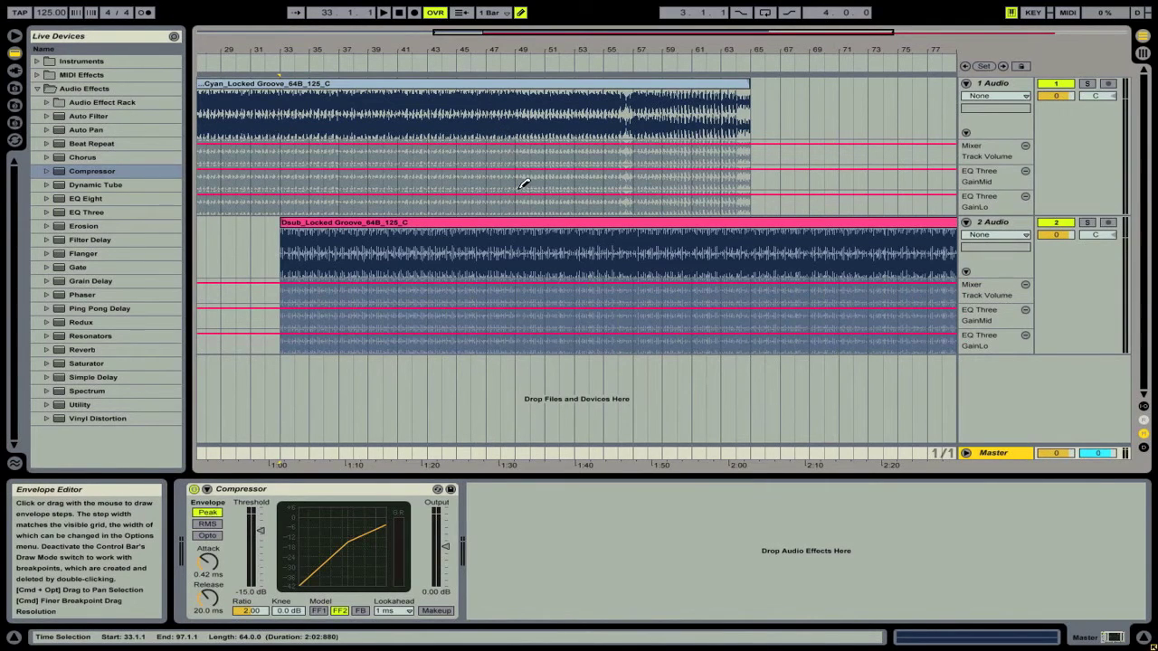
mouse_move(522, 188)
left_mouse_down()
mouse_move(535, 220)
mouse_move(783, 231)
left_mouse_up()
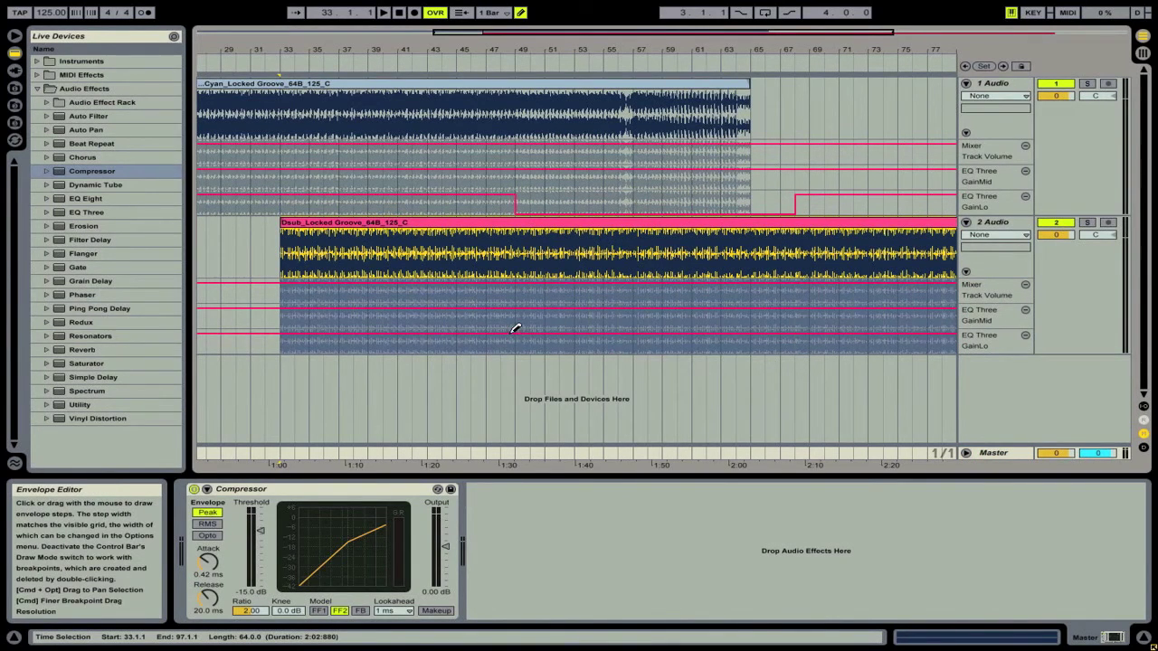
mouse_move(517, 329)
left_mouse_down()
mouse_move(512, 345)
mouse_move(421, 367)
mouse_move(289, 370)
left_mouse_up()
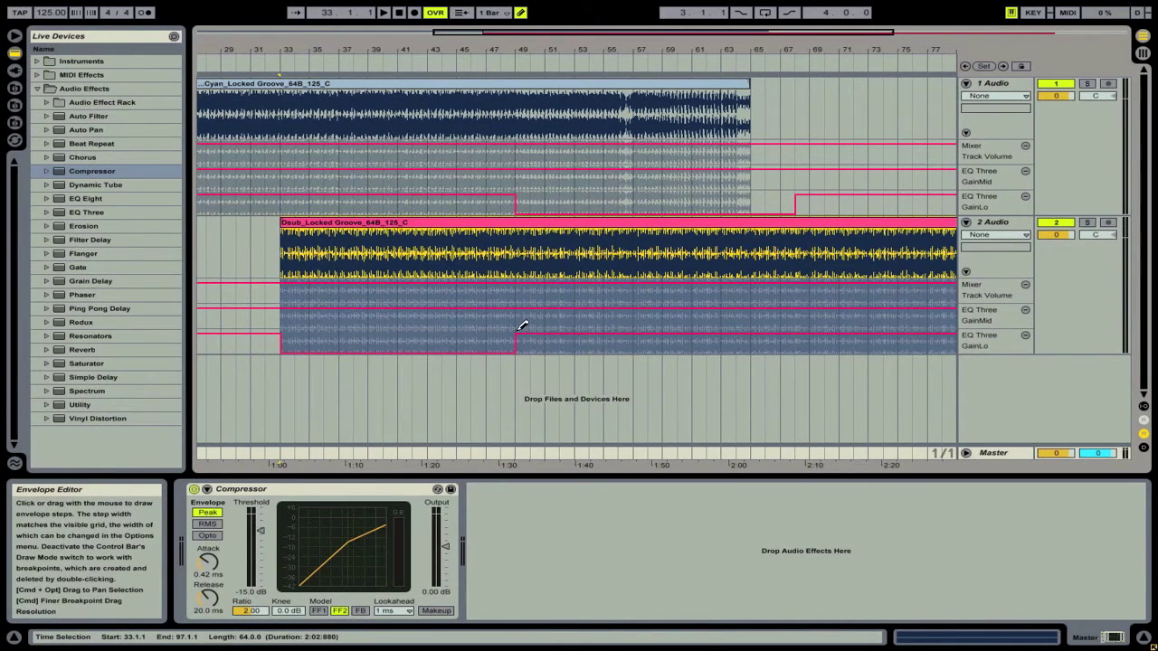
left_click(527, 220)
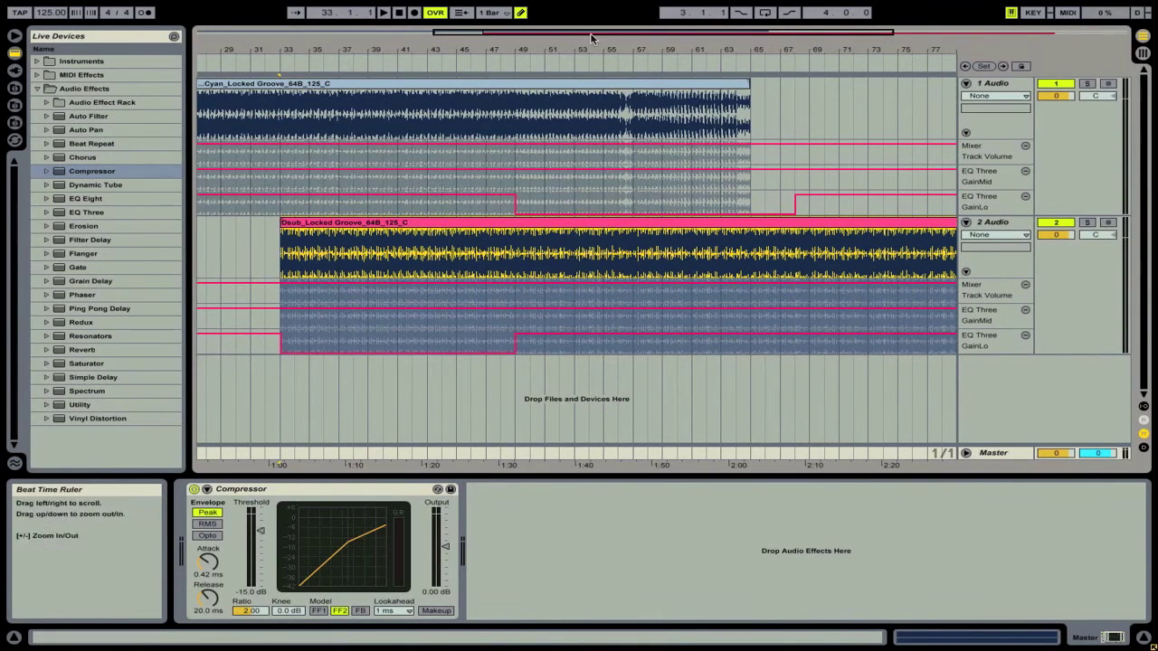
left_click(521, 14)
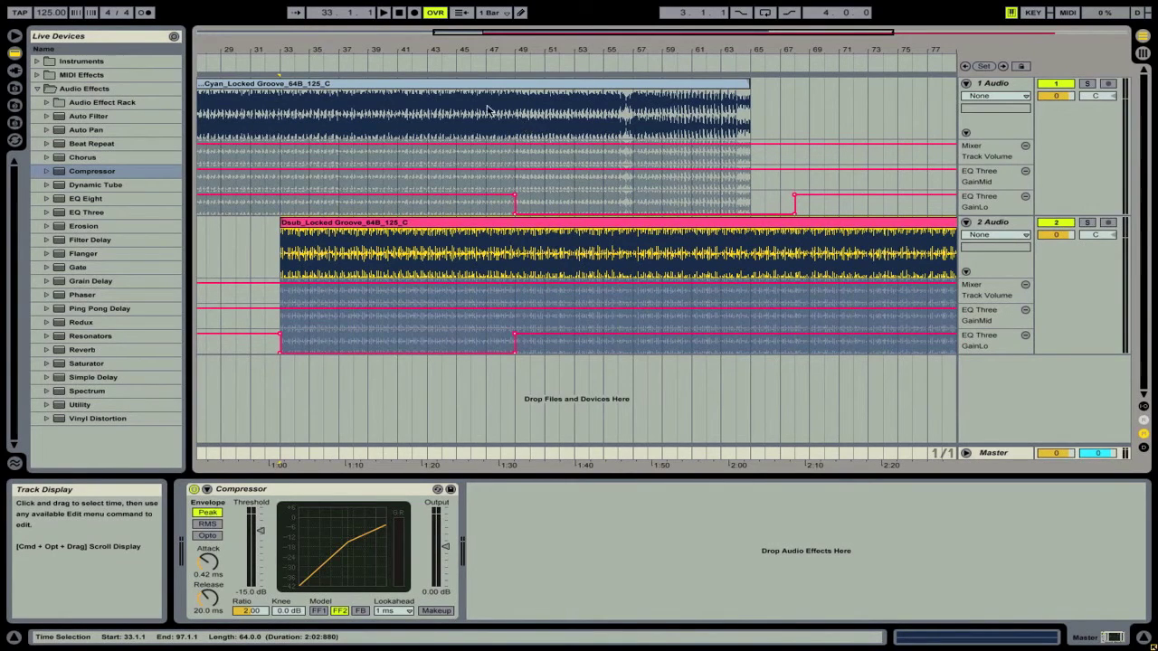
left_click(473, 57)
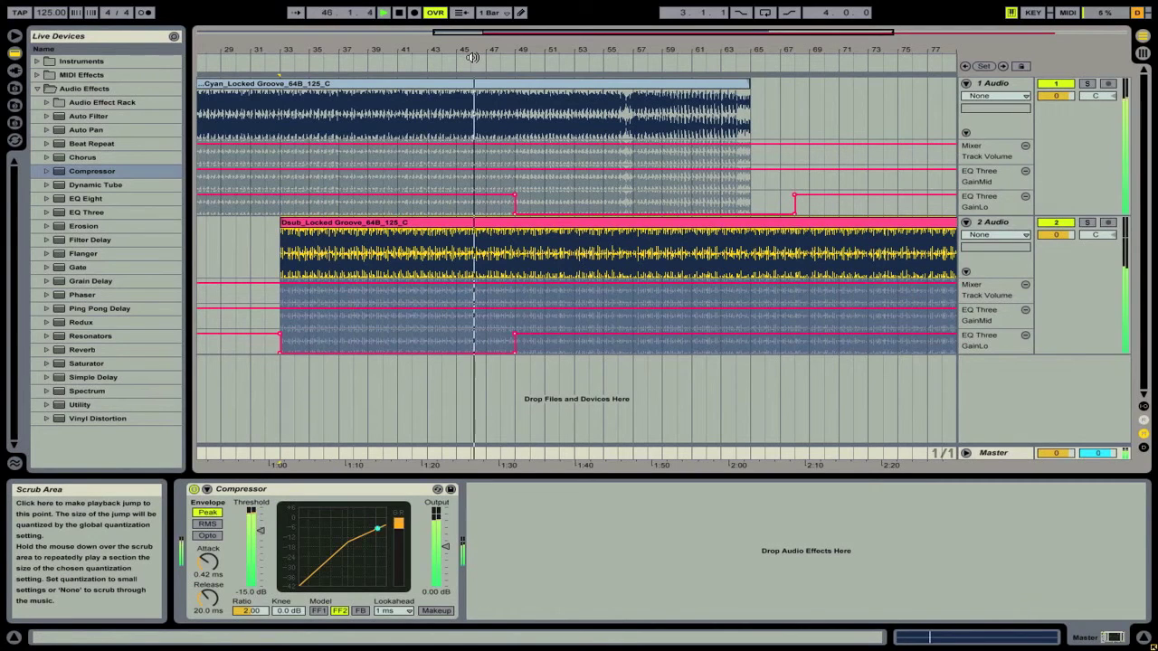
left_click(399, 13)
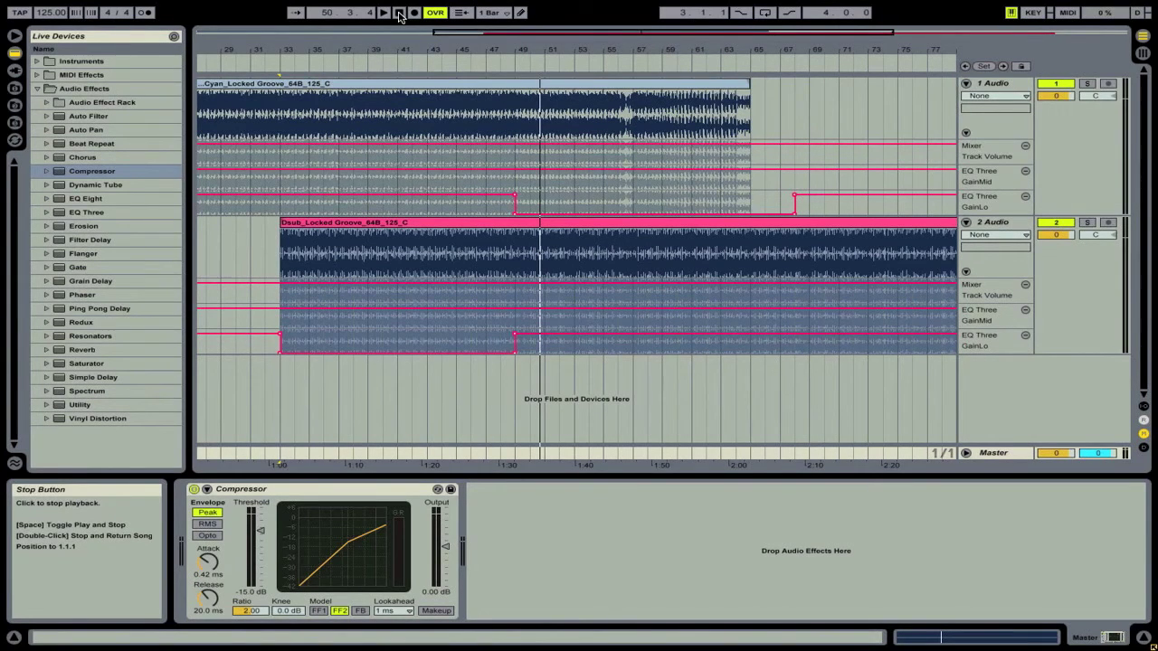
Step: Step track 1's GainMid down at bars 41, 55 (-5.25 dB) and 61 (about -16 dB)
left_click(398, 173)
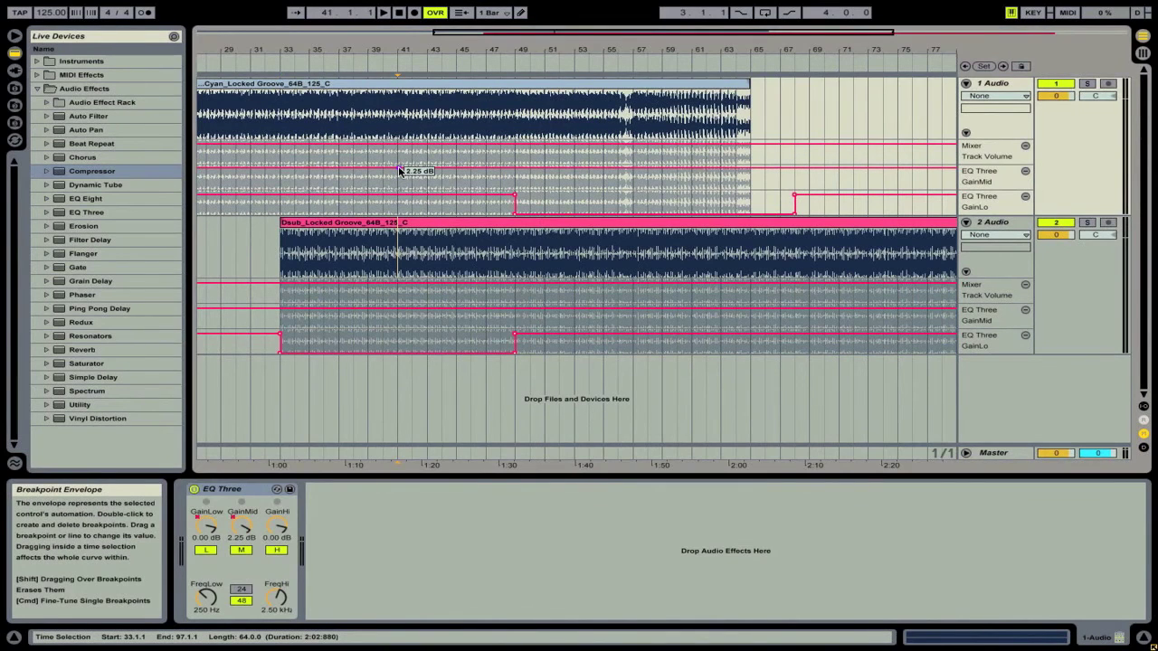
left_click_drag(399, 172, 400, 172)
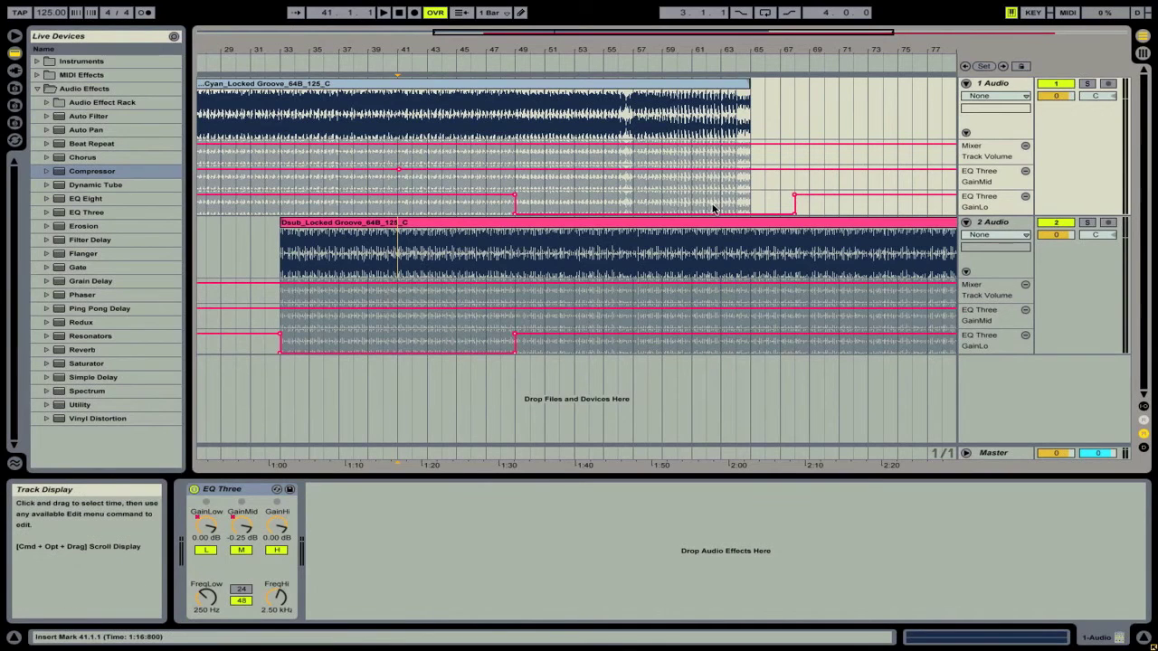
left_click(602, 172)
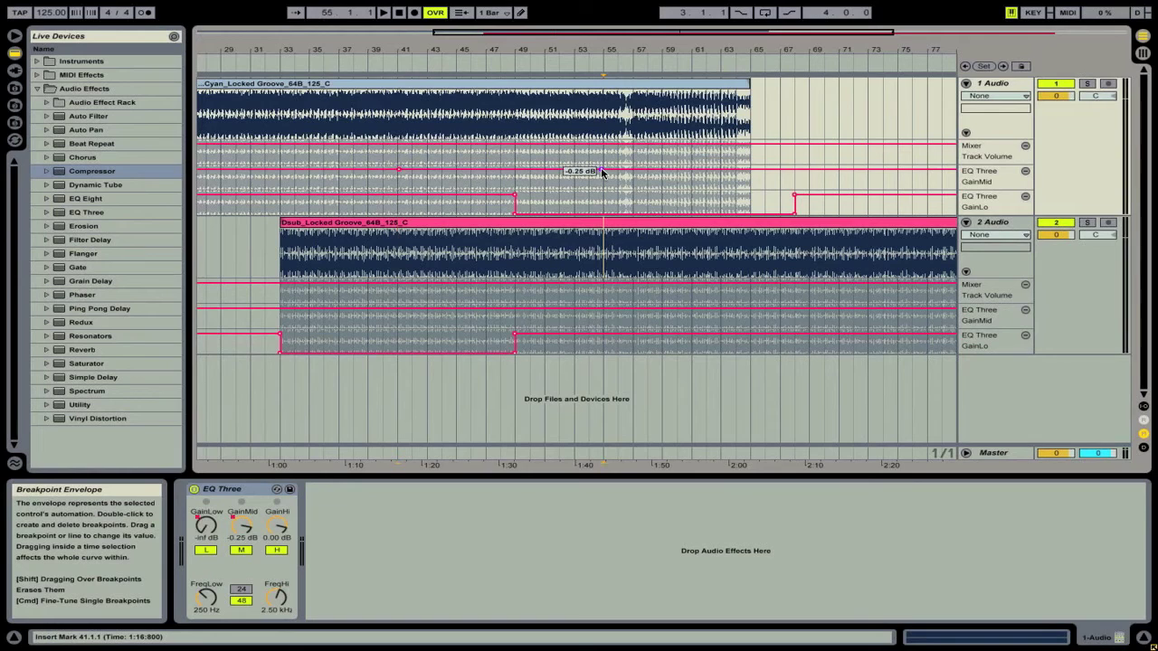
left_click_drag(602, 171, 601, 174)
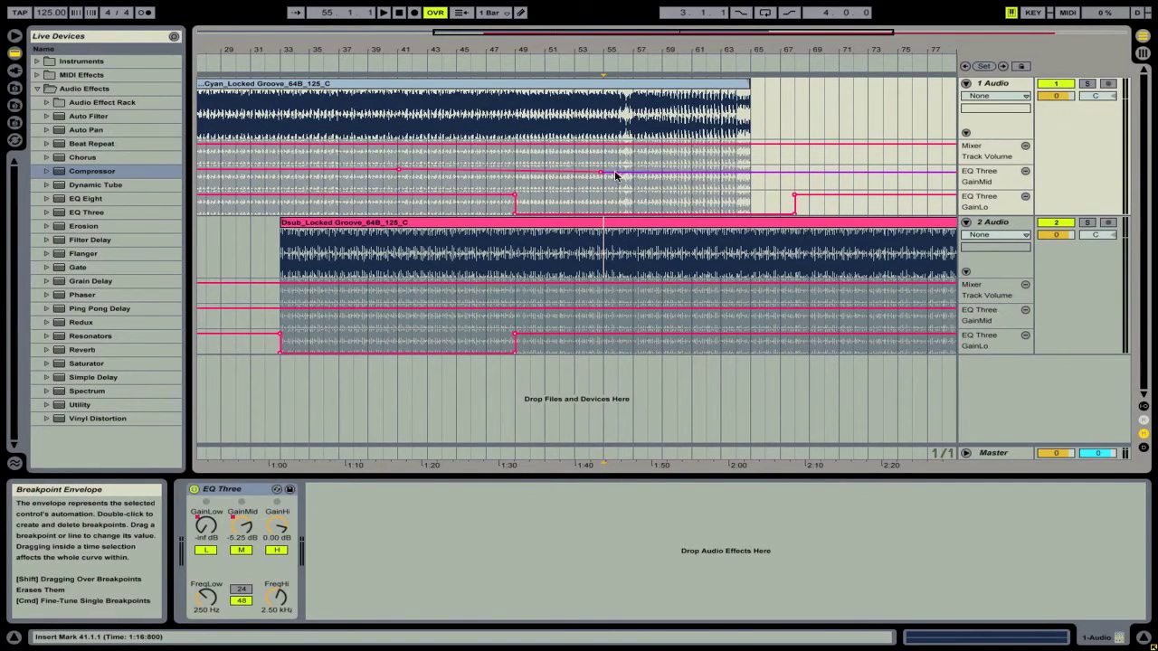
left_click(695, 175)
left_click_drag(695, 174, 758, 193)
left_click(758, 181)
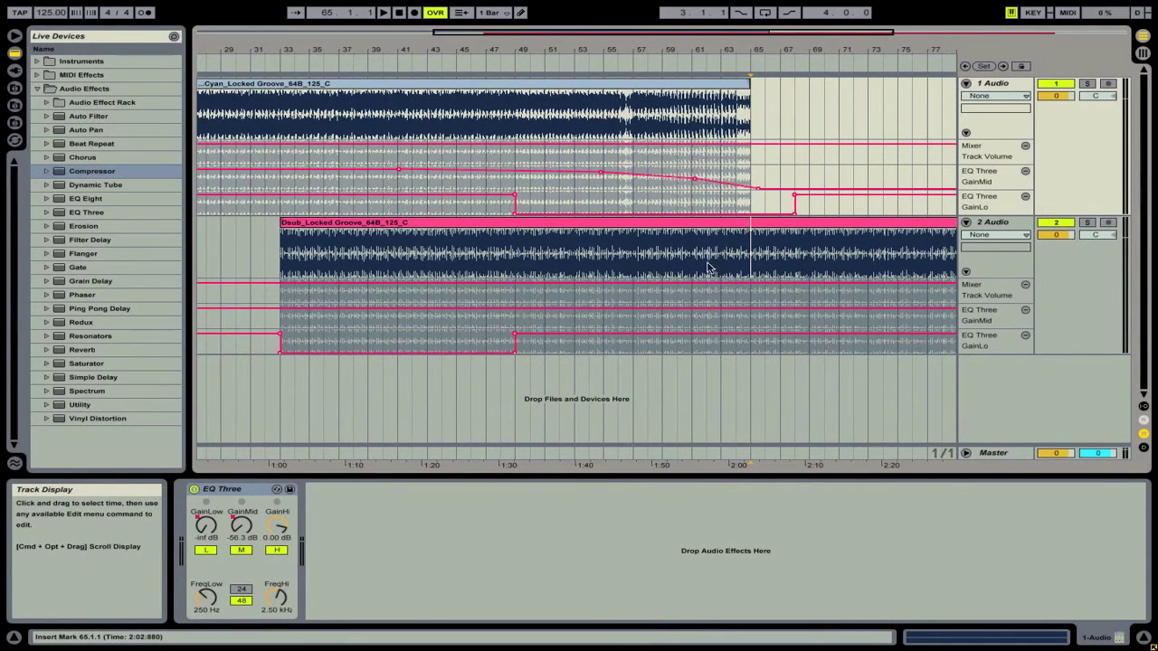
Step: Shape Dsub's GainMid envelope to rise from -inf dB at bar 33, via a -5.25 dB point, to 0 dB
left_click(751, 309)
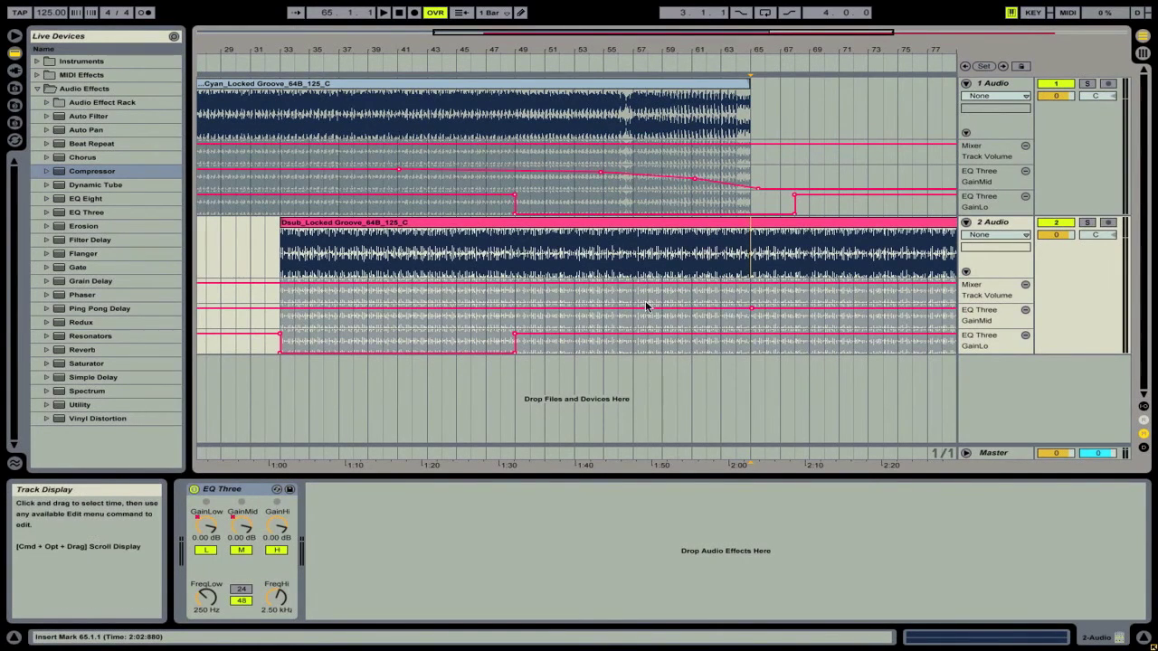
left_click_drag(590, 312, 588, 310)
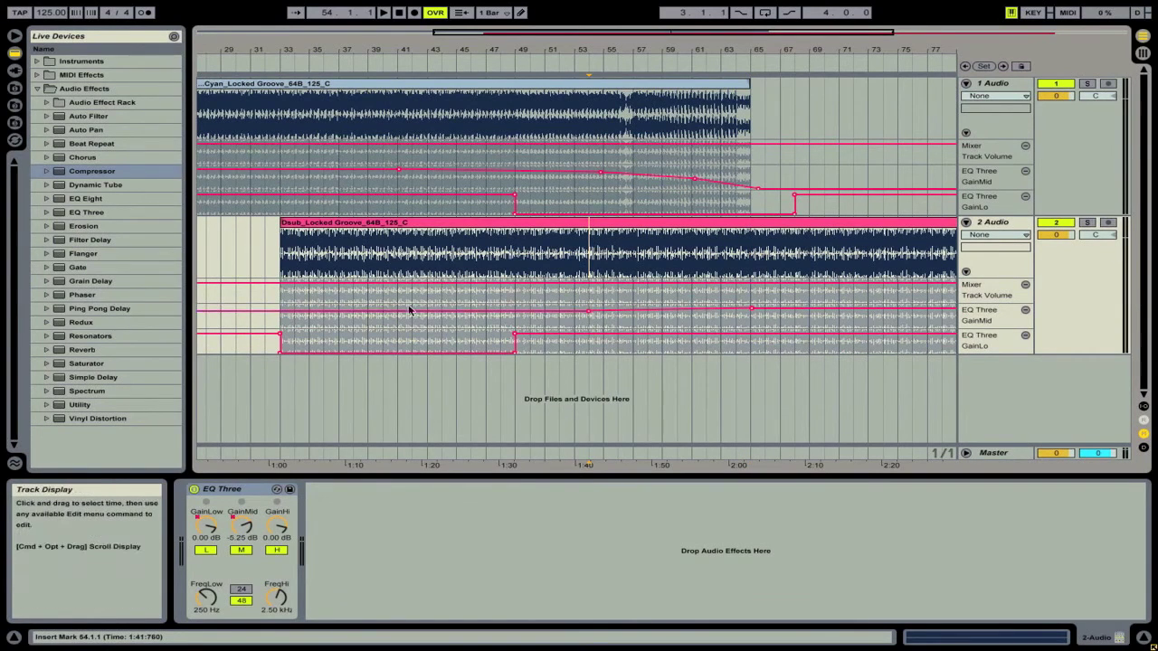
left_click_drag(353, 311, 353, 315)
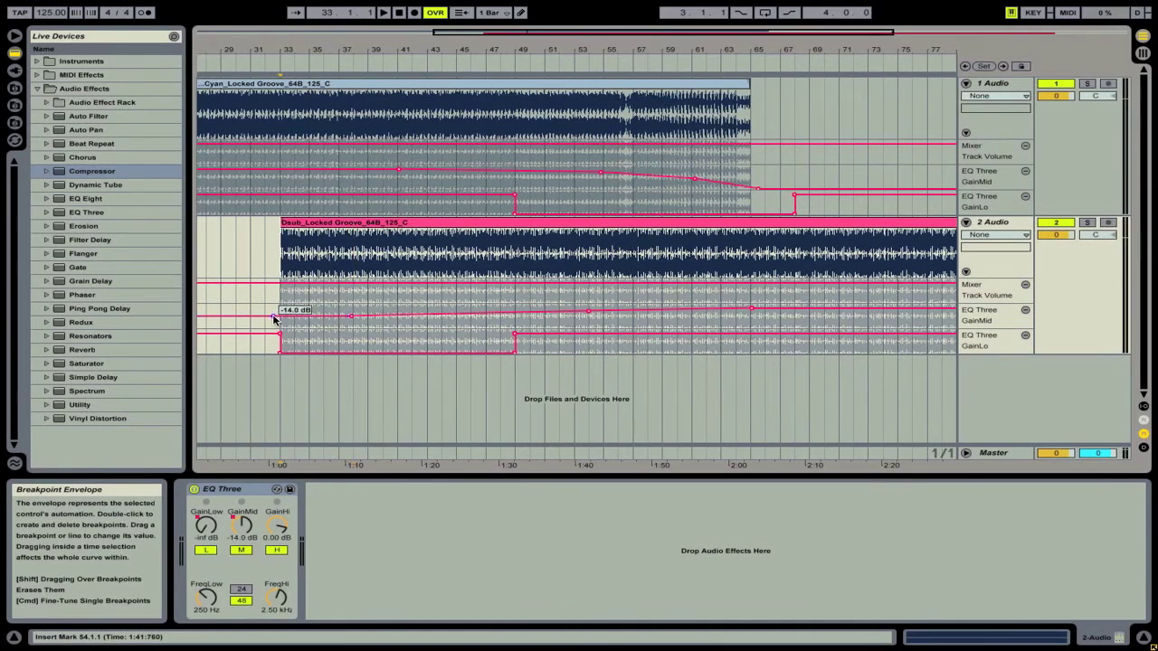
left_click_drag(274, 319, 274, 331)
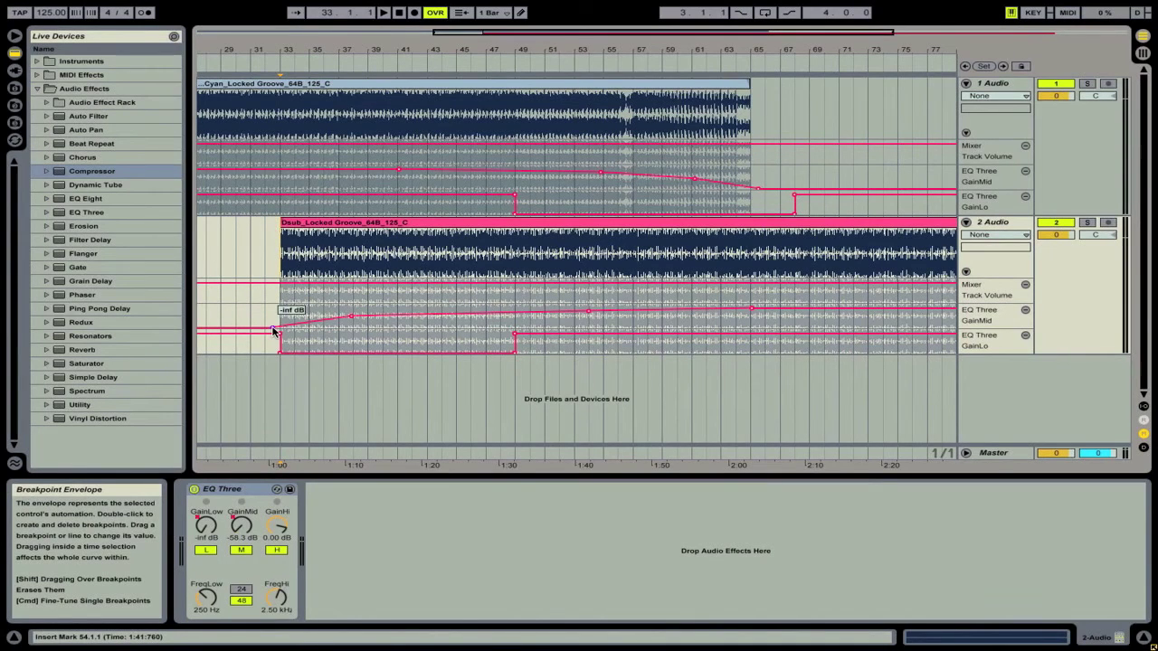
Step: Lower Cyan's Track Volume envelope to -9 dB from bar 52
left_click(381, 148)
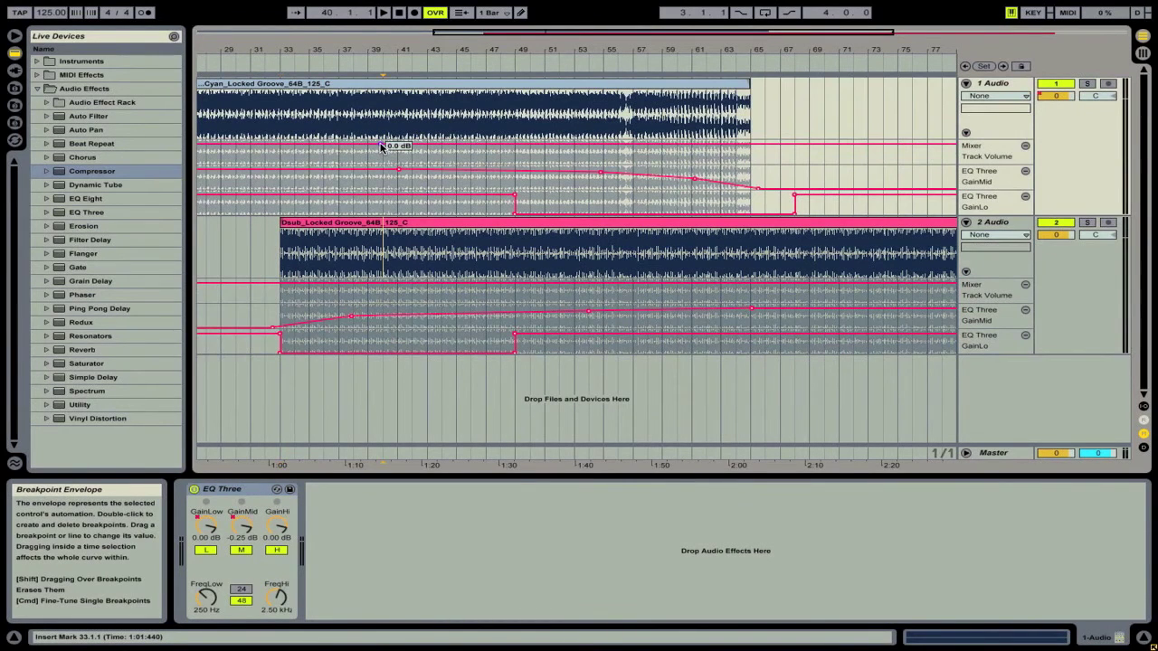
left_click(560, 148)
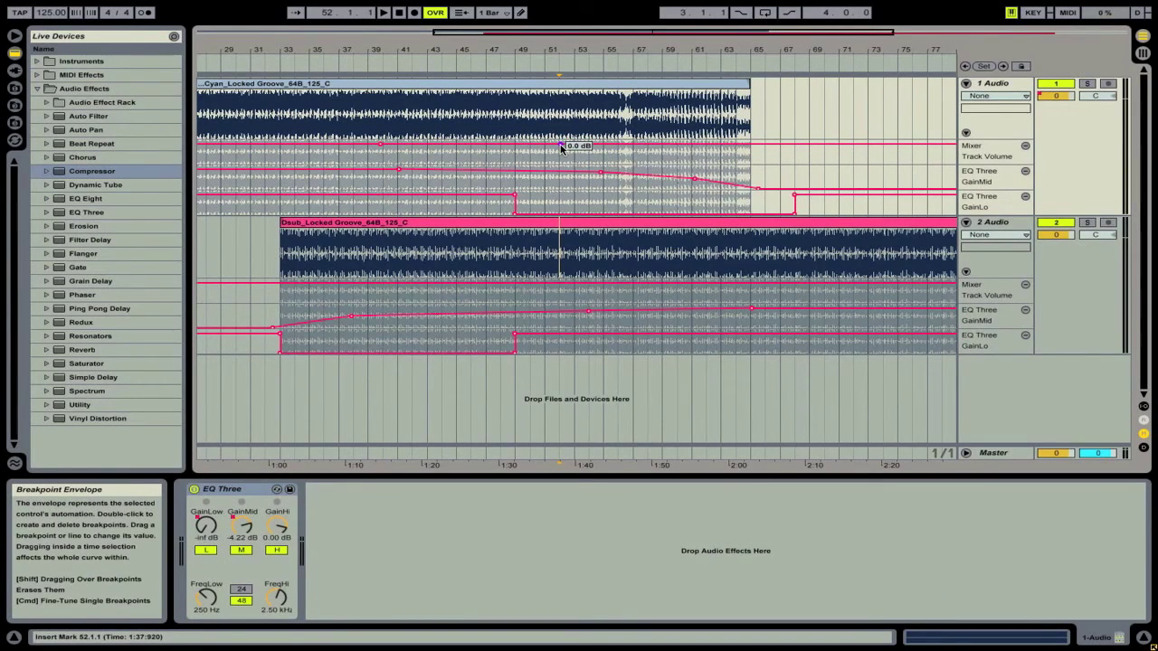
left_click_drag(563, 143, 561, 146)
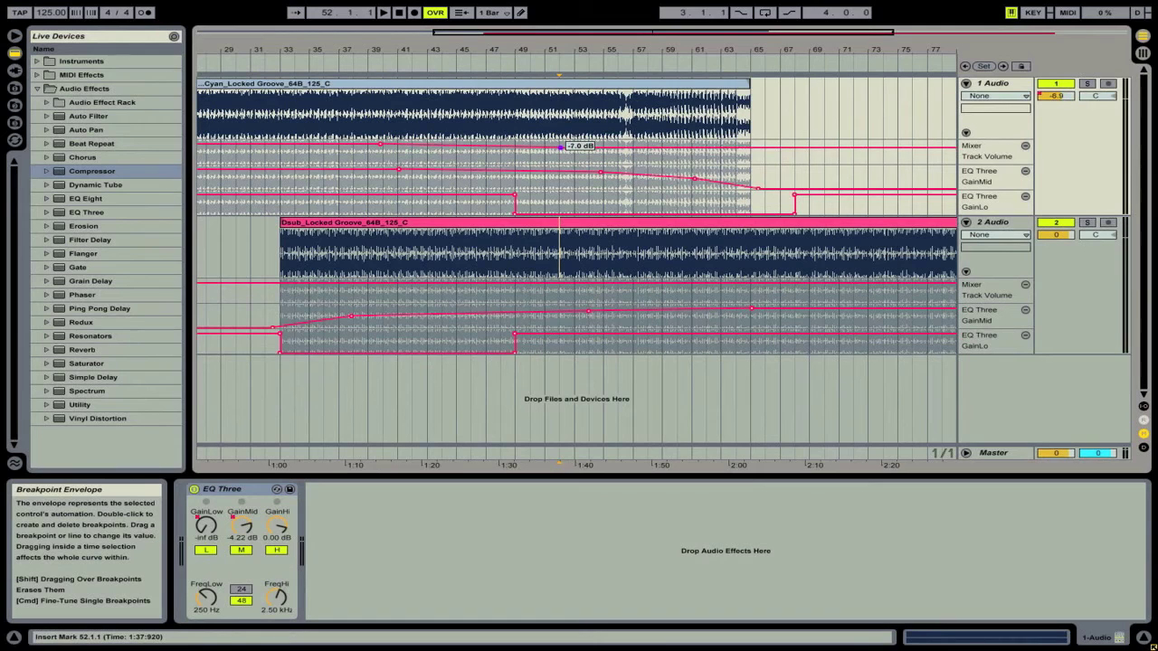
Step: Add a -14 dB Cyan volume point near bar 59 and silence the track at bar 64
left_click(678, 147)
left_click_drag(677, 147, 676, 152)
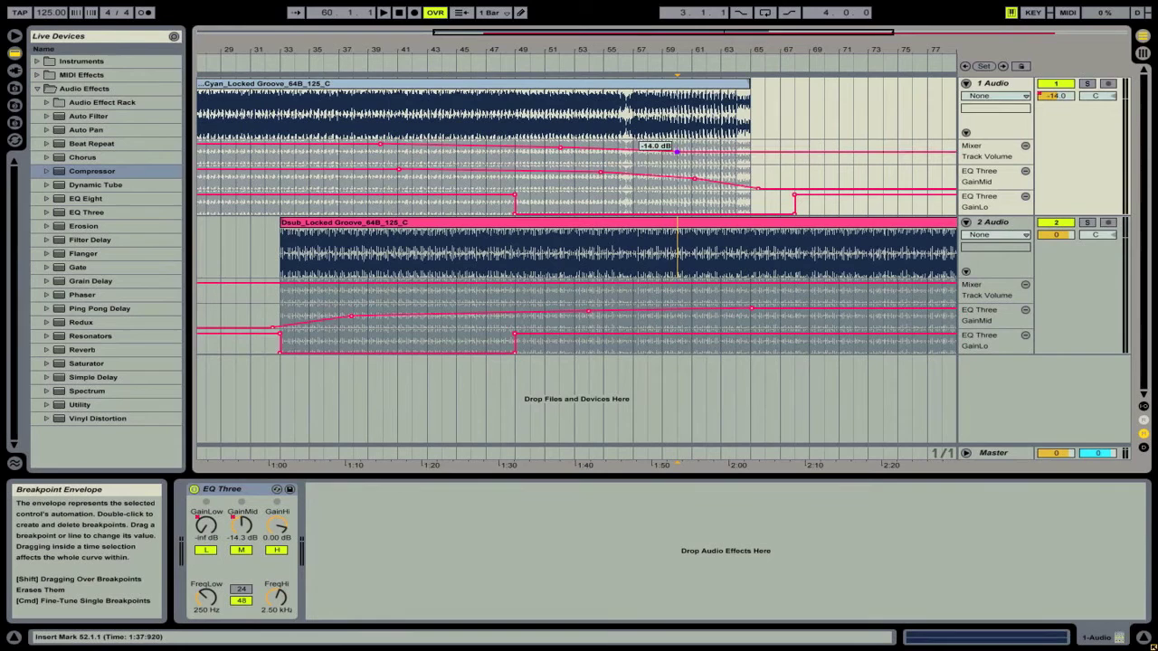
left_click(741, 153)
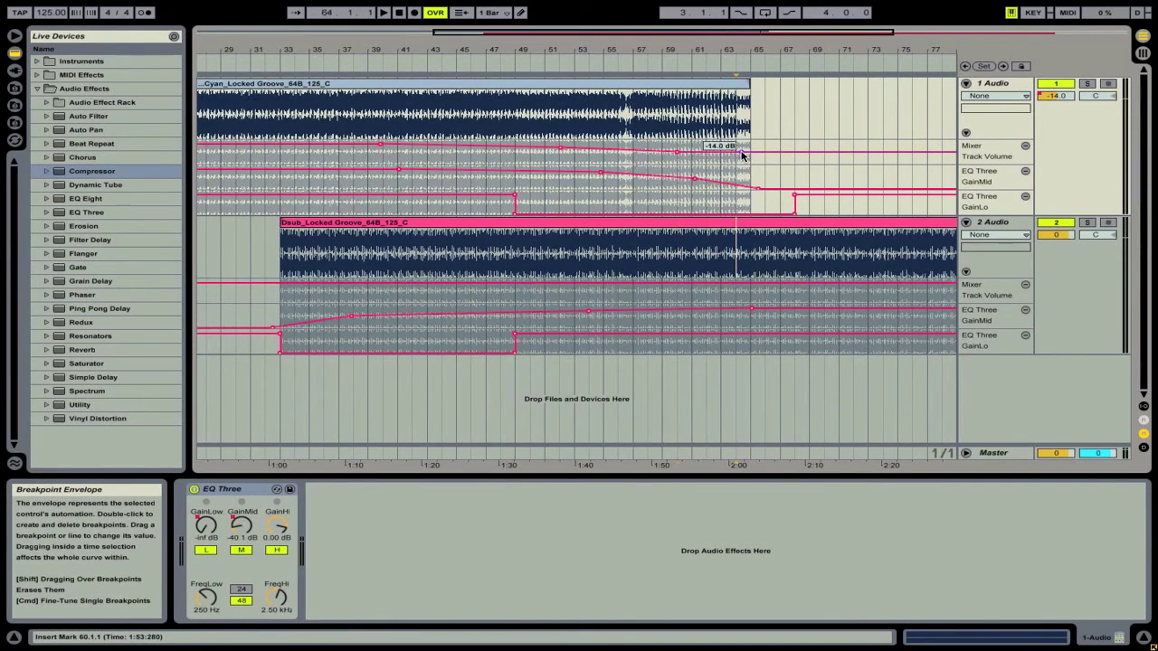
left_click_drag(741, 155, 756, 164)
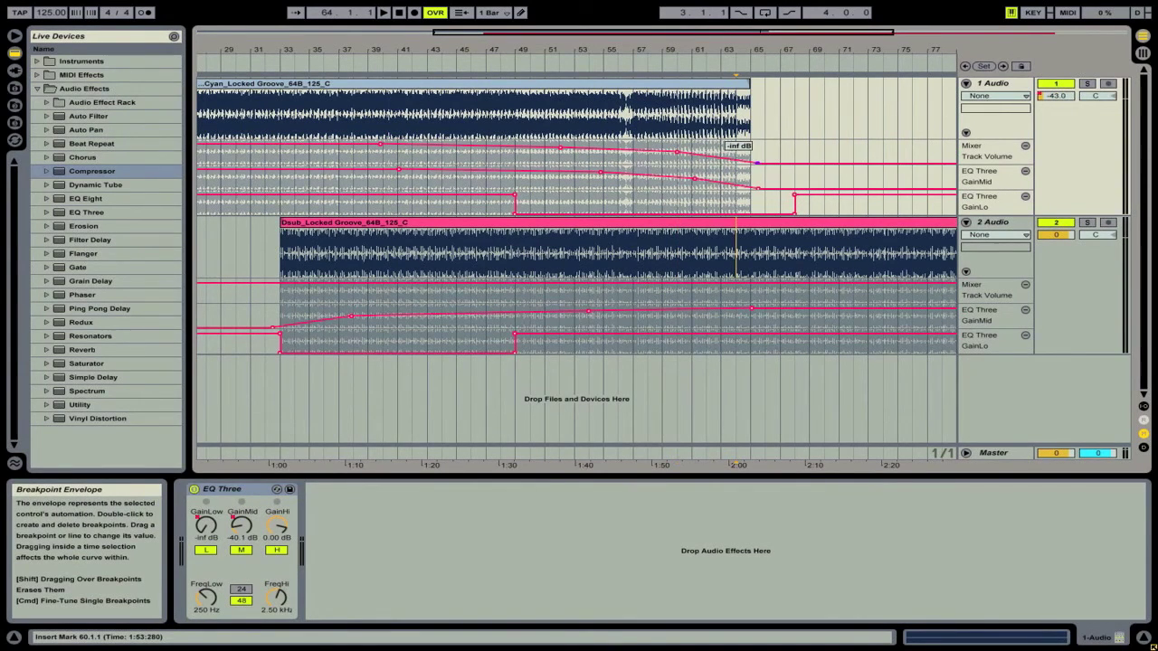
Step: Set Dsub's Track Volume to -8 dB at bar 52 and add a -20 dB point near bar 38
left_click(753, 289)
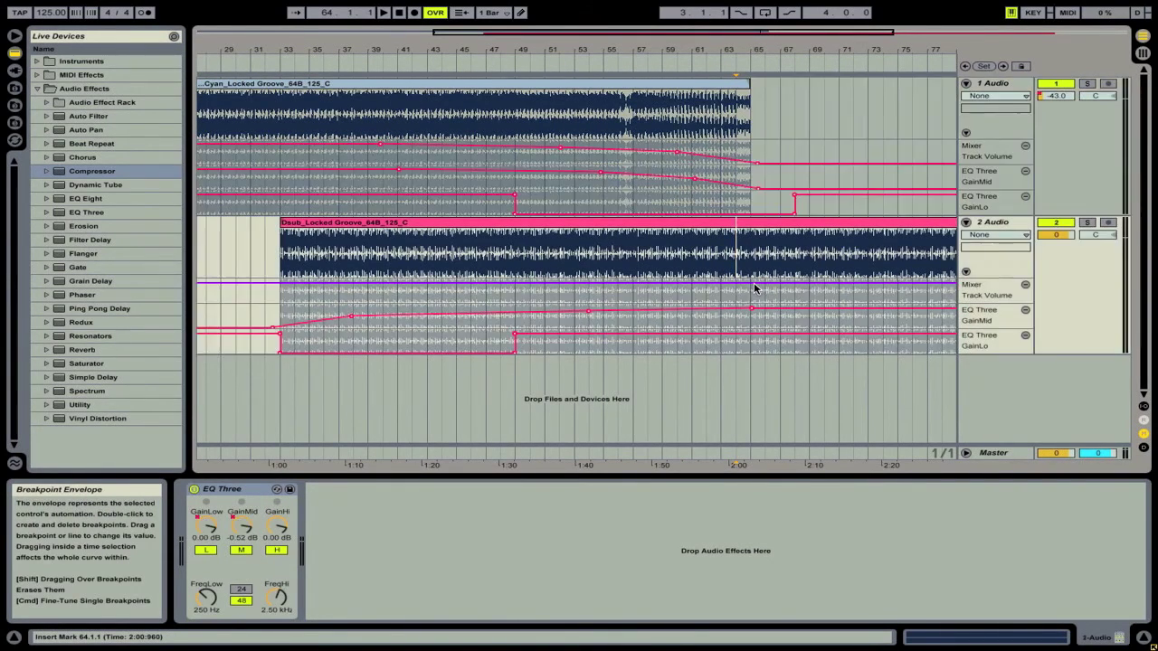
left_click(554, 287)
left_click_drag(555, 286, 554, 290)
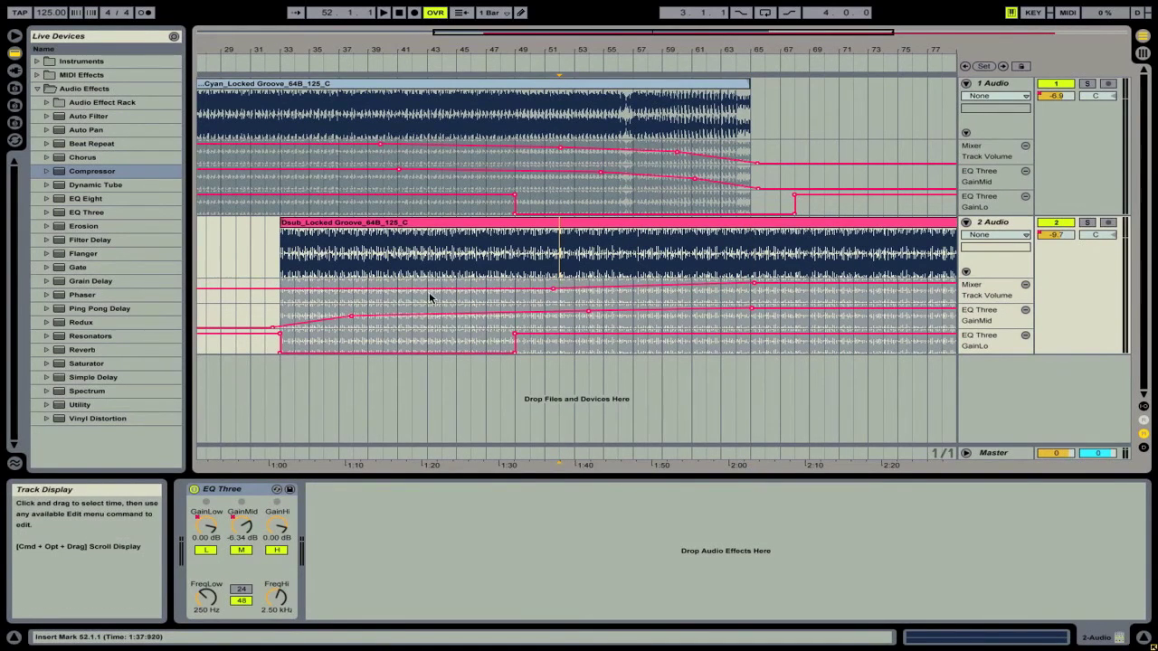
double_click(353, 289)
left_click_drag(353, 290, 275, 305)
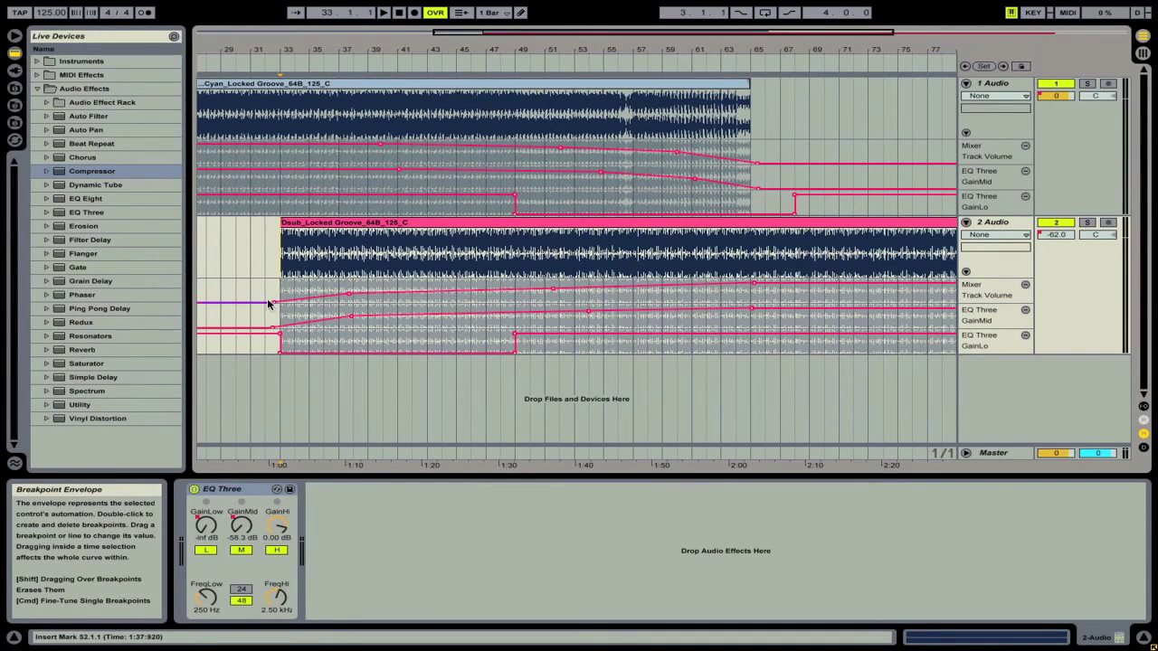